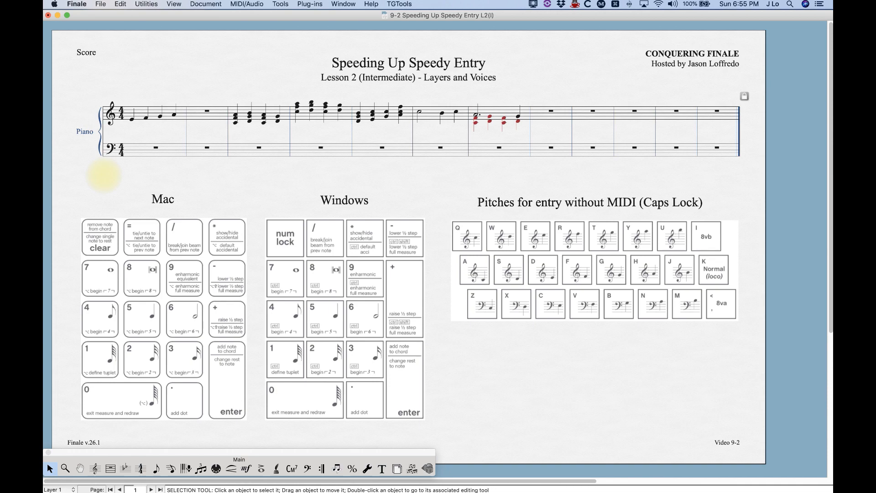
# Step: Enter two half-note dyads on Layer 2 in the treble staff's first measure with Speedy Entry
pyautogui.press('super+equal')
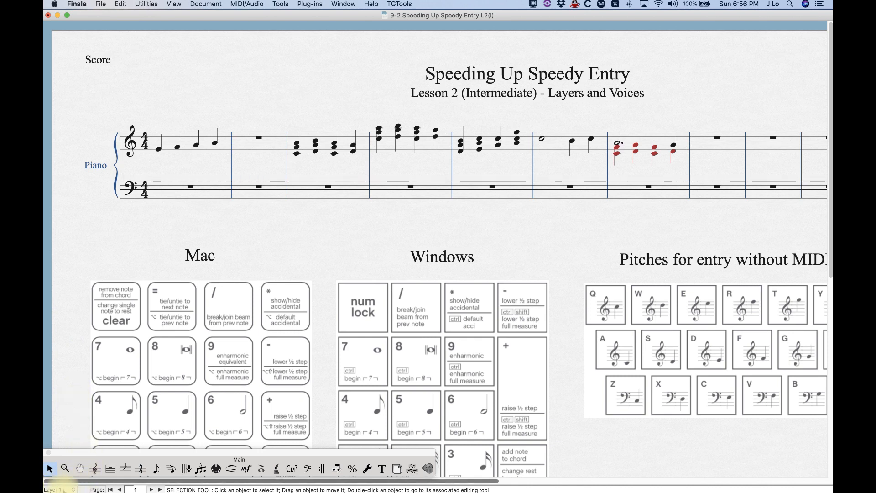
pyautogui.click(64, 489)
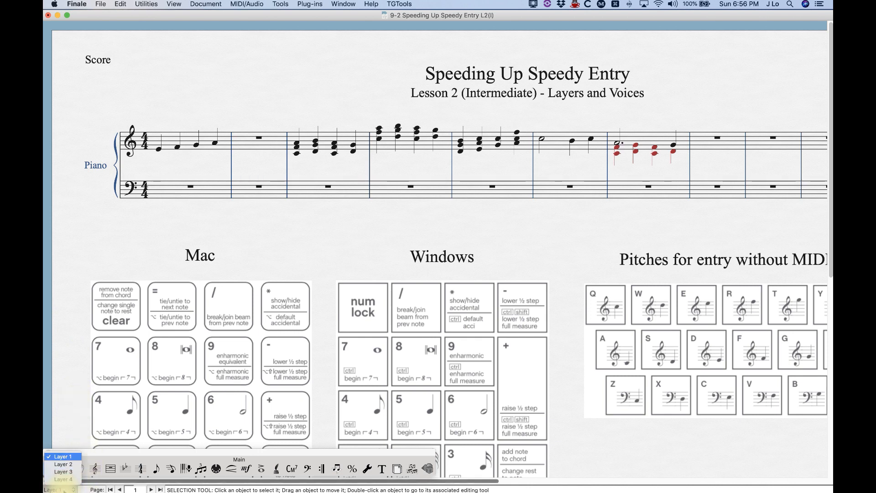
pyautogui.click(63, 464)
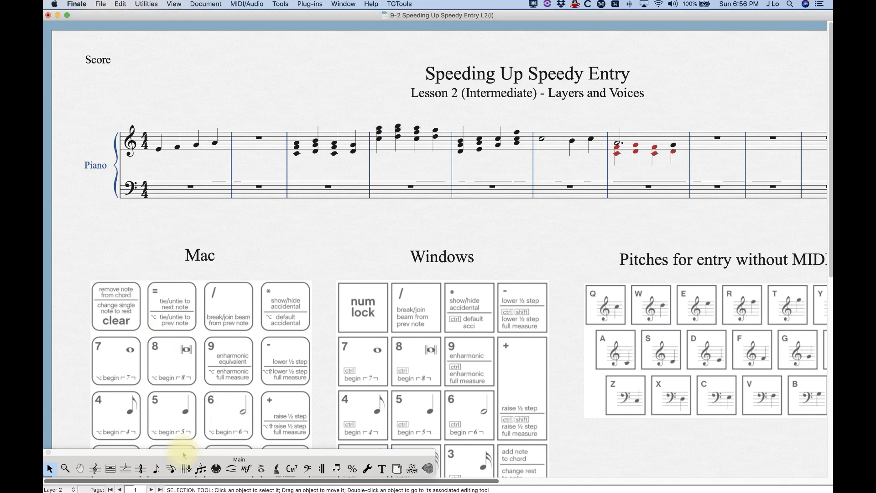
pyautogui.click(170, 469)
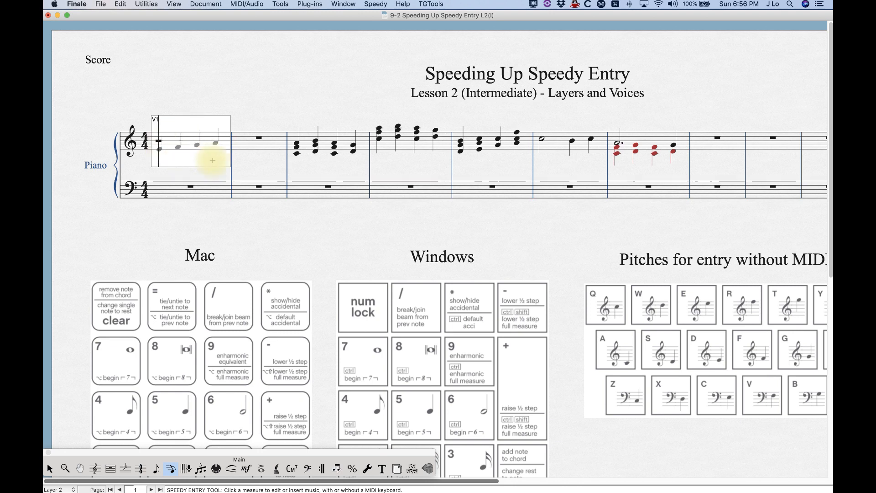
pyautogui.press('6')
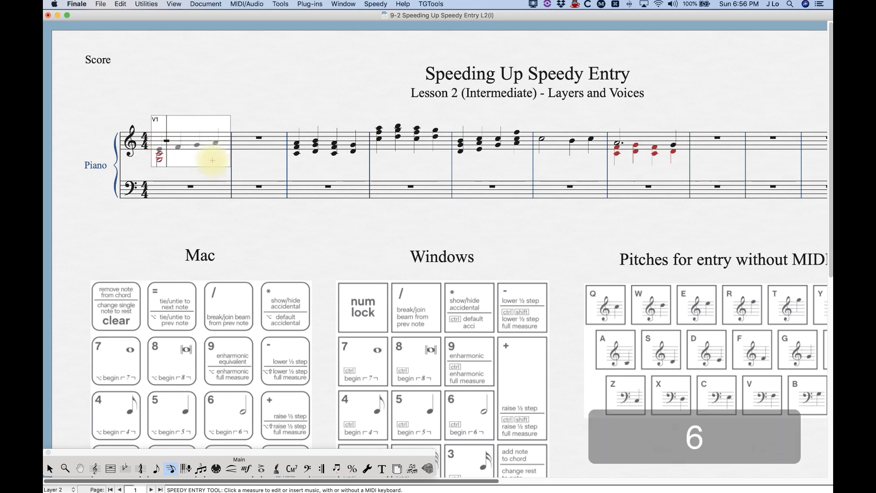
pyautogui.press('6')
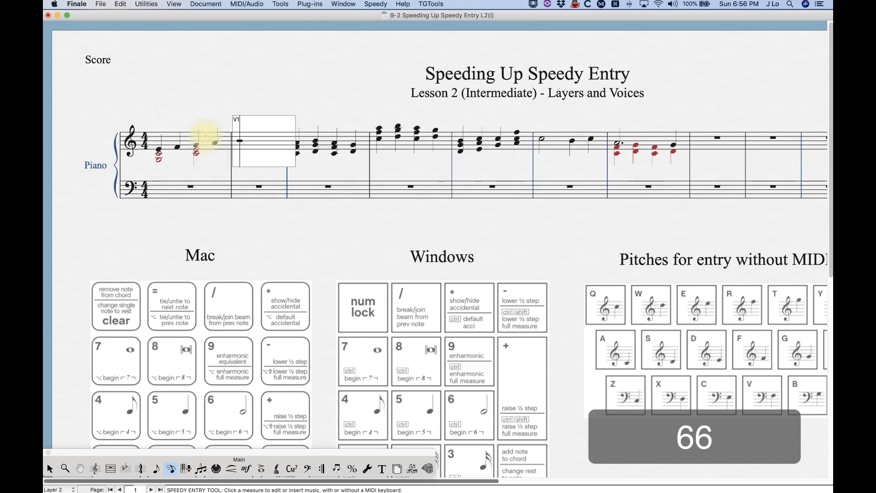
pyautogui.click(190, 121)
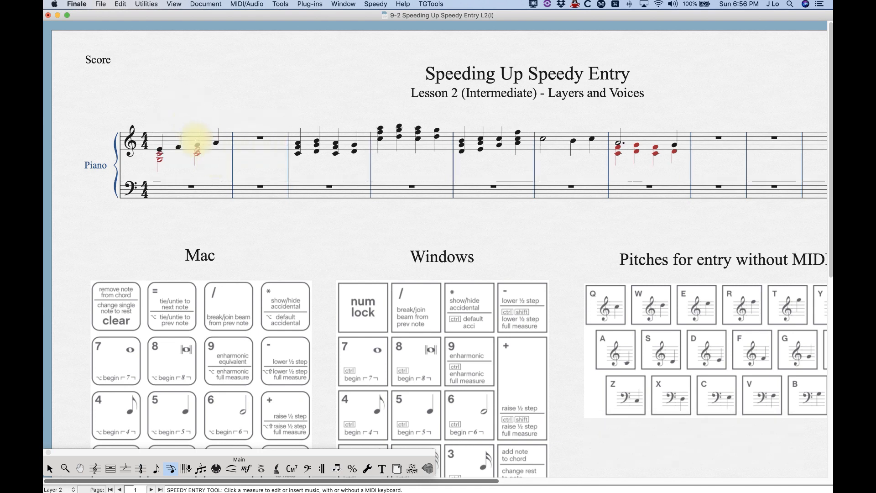
# Step: Enter four ascending quarter notes on Layer 3 in the bass staff's first measure
pyautogui.click(181, 185)
pyautogui.click(63, 489)
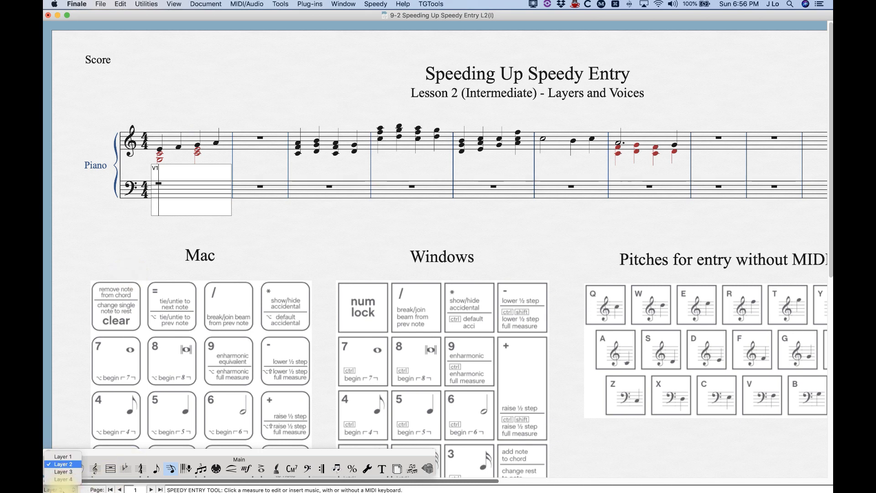
pyautogui.click(63, 471)
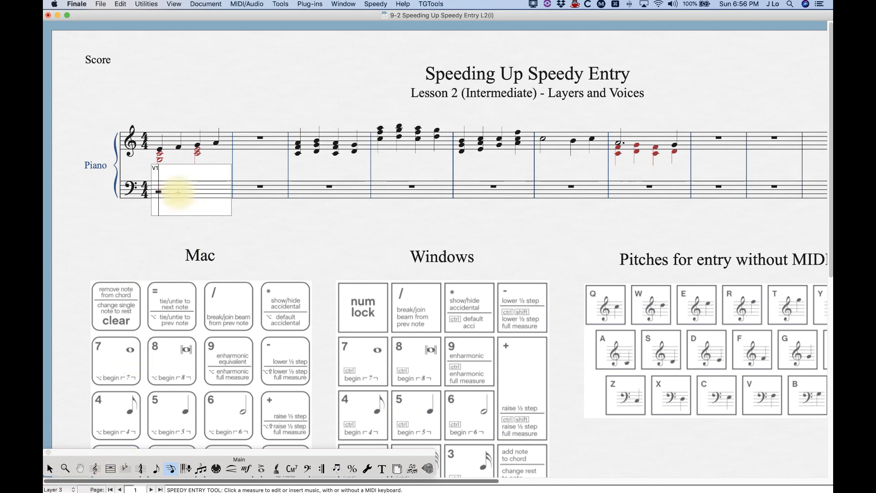
pyautogui.press('5')
pyautogui.press('5')
pyautogui.press('5')
pyautogui.press('5')
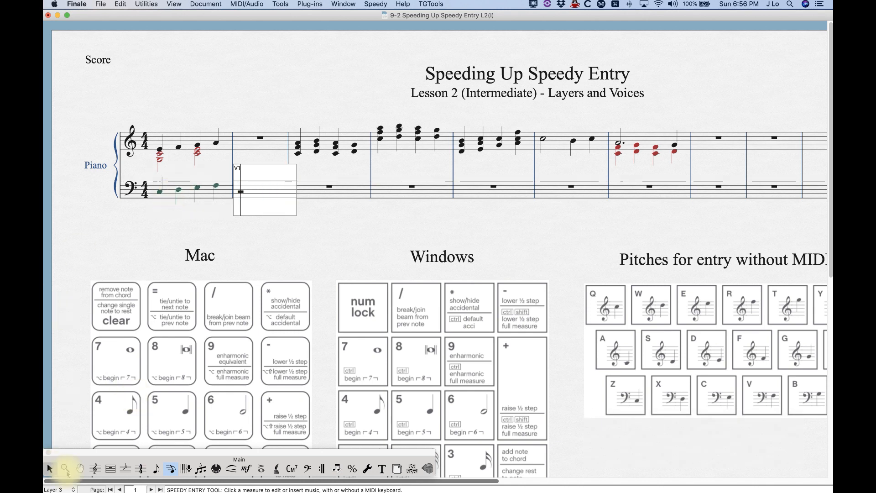
# Step: Enter three quarter notes and two eighth notes on Layer 4 in the bass staff's second measure
pyautogui.press('super+alt+shift+4')
pyautogui.press('5')
pyautogui.press('5')
pyautogui.press('5')
pyautogui.press('4')
pyautogui.press('4')
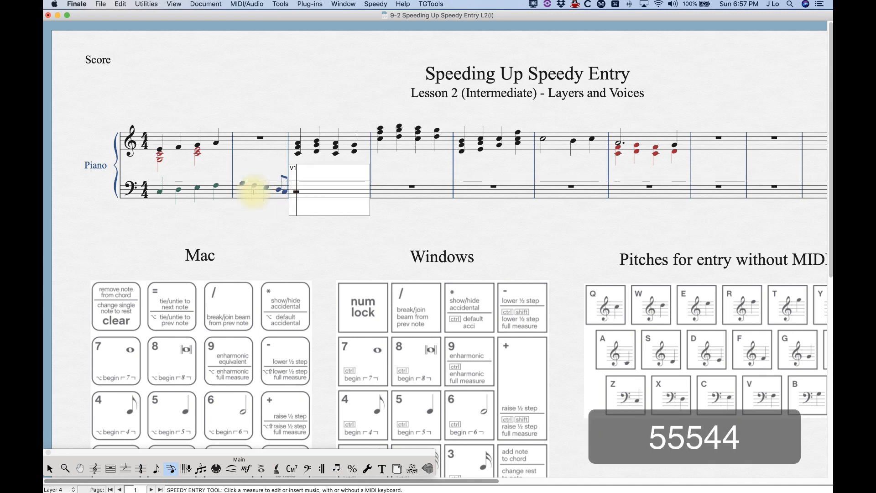
pyautogui.click(251, 101)
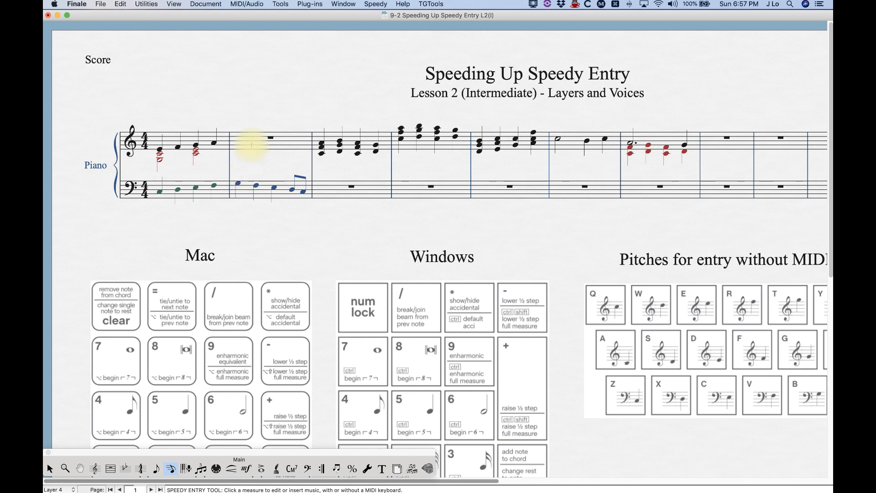
# Step: Open the treble staff's second measure for Speedy Entry and cycle forward and backward through the layers, ending on Layer 1
pyautogui.click(252, 144)
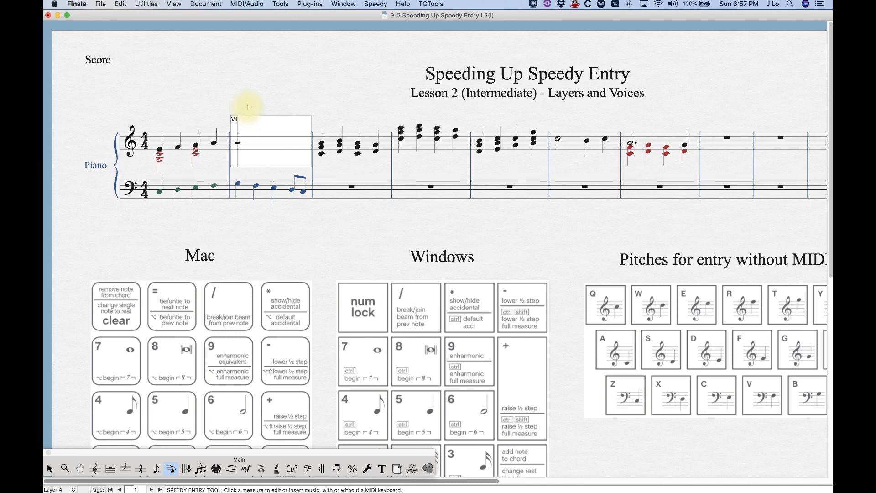
pyautogui.hotkey('shift', 'Down')
pyautogui.hotkey('shift', 'Down')
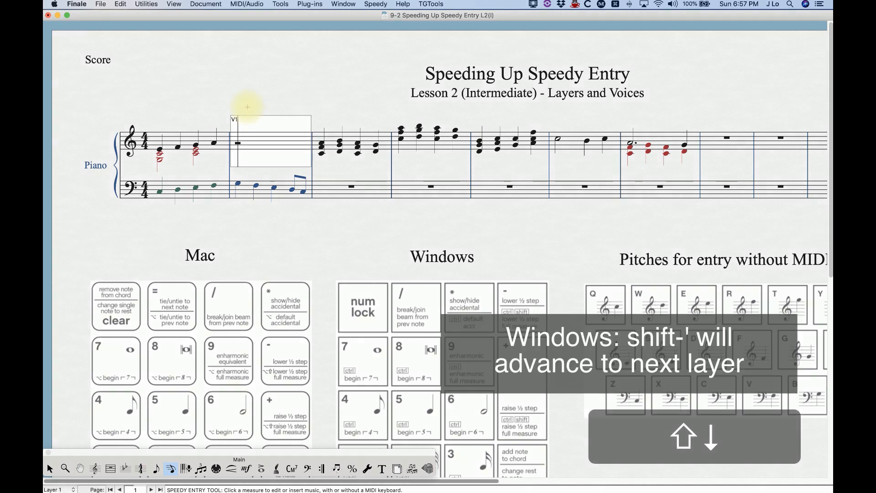
pyautogui.hotkey('shift', 'Down')
pyautogui.hotkey('shift', 'Down')
pyautogui.hotkey('shift', 'Up')
pyautogui.hotkey('shift', 'Up')
pyautogui.hotkey('shift', 'Up')
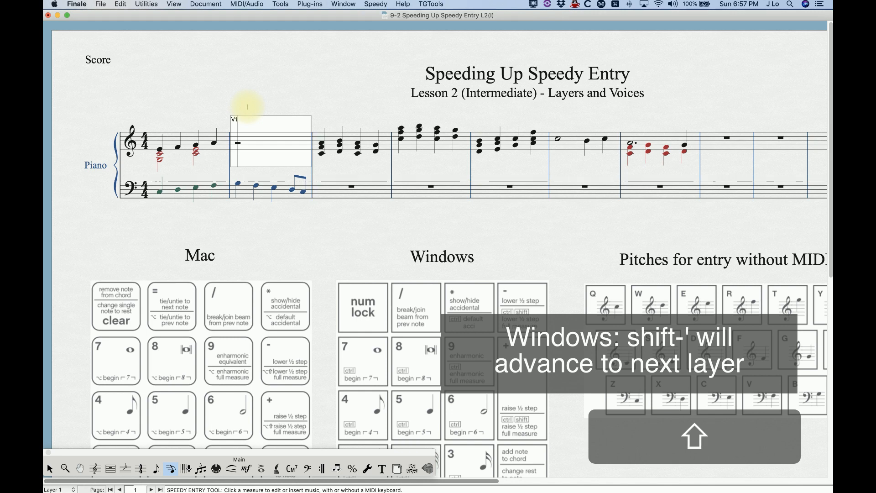
pyautogui.hotkey('shift', 'Down')
pyautogui.hotkey('shift', 'Down')
pyautogui.hotkey('shift', 'Down')
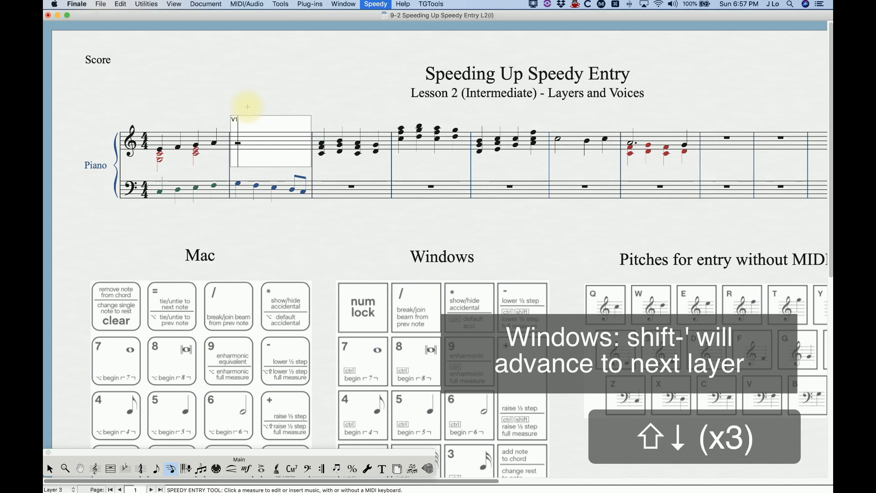
pyautogui.hotkey('shift', 'Down')
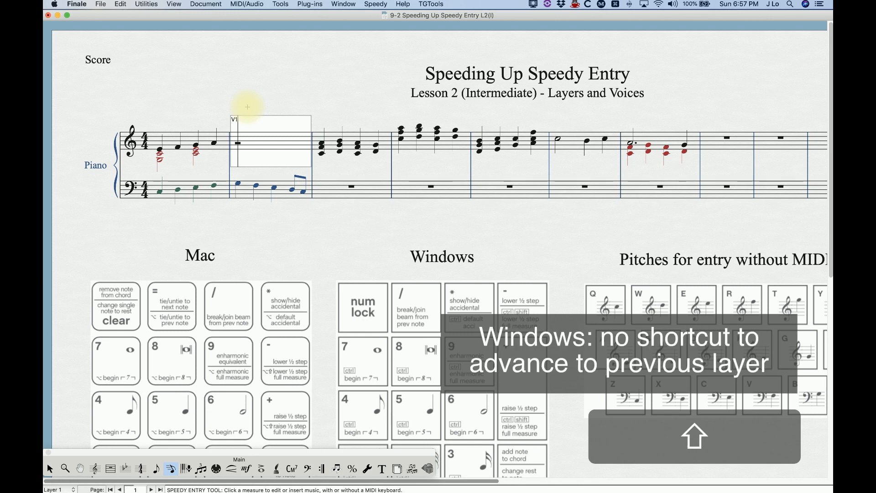
pyautogui.hotkey('shift', 'Up')
pyautogui.hotkey('shift', 'Up')
pyautogui.hotkey('shift', 'Up')
pyautogui.hotkey('shift', 'Up')
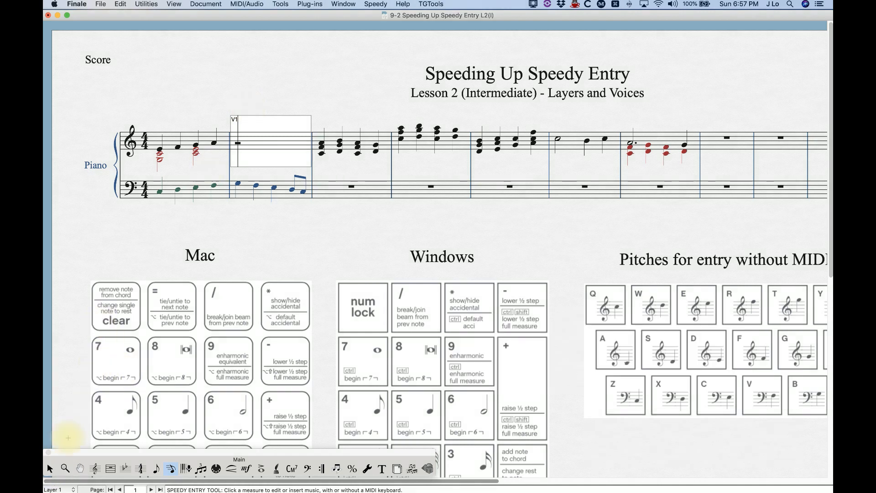
# Step: Delete the notes in the bass staff's first two measures
pyautogui.click(49, 468)
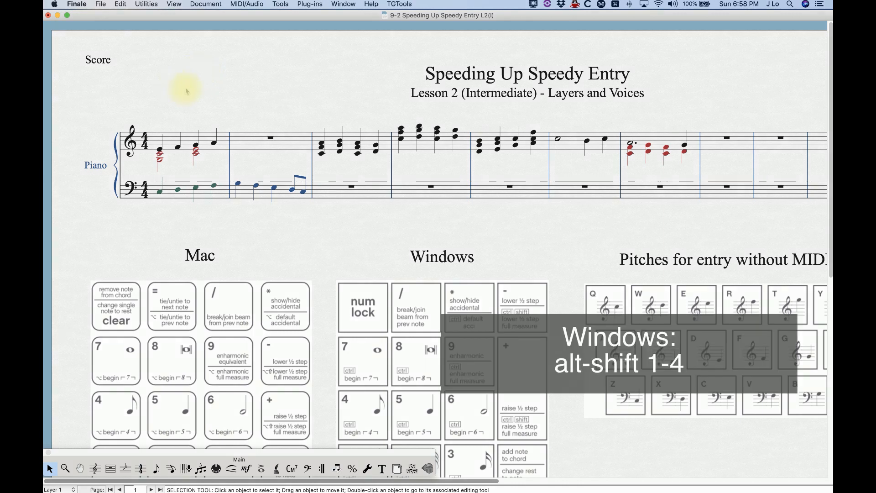
pyautogui.click(205, 190)
pyautogui.keyDown('shift'); pyautogui.click(262, 198); pyautogui.keyUp('shift')
pyautogui.press('BackSpace')
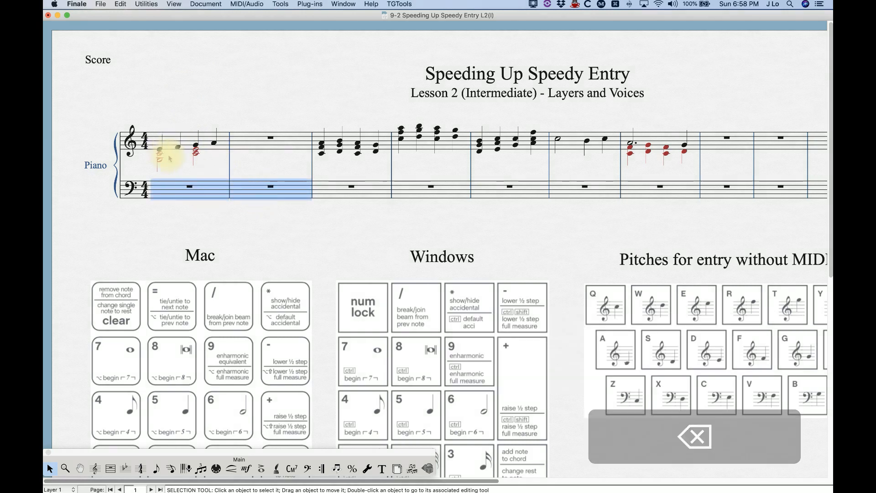
# Step: Transpose both layers of the treble staff's first measure up an octave
pyautogui.click(170, 159)
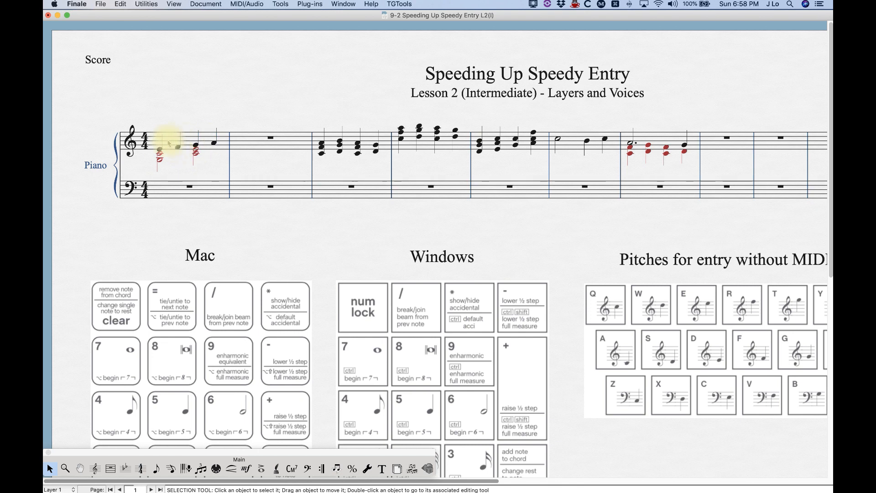
pyautogui.click(169, 144)
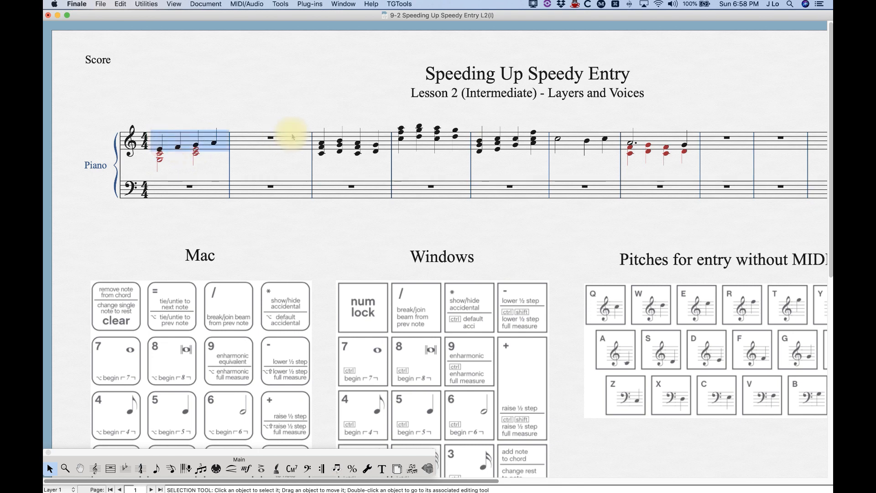
pyautogui.press('9')
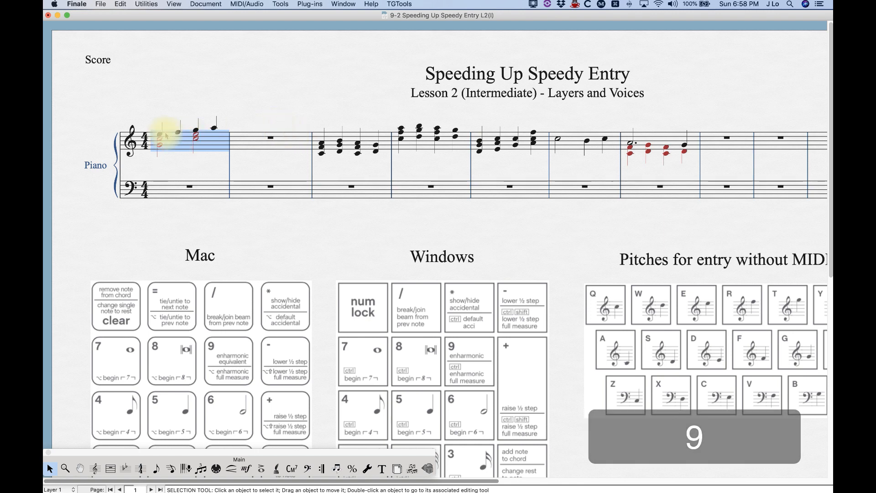
pyautogui.click(157, 113)
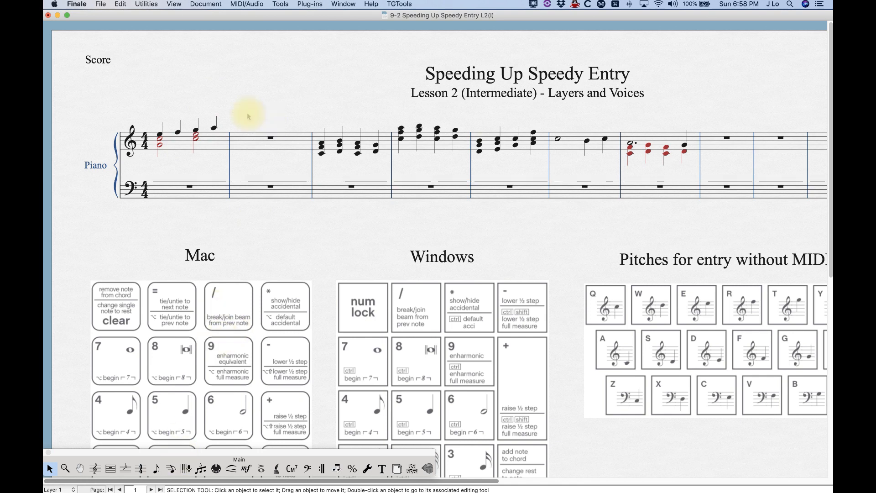
# Step: Replace the last Layer 1 quarter note in the treble staff's first measure with two eighth notes, A and G
pyautogui.click(217, 134)
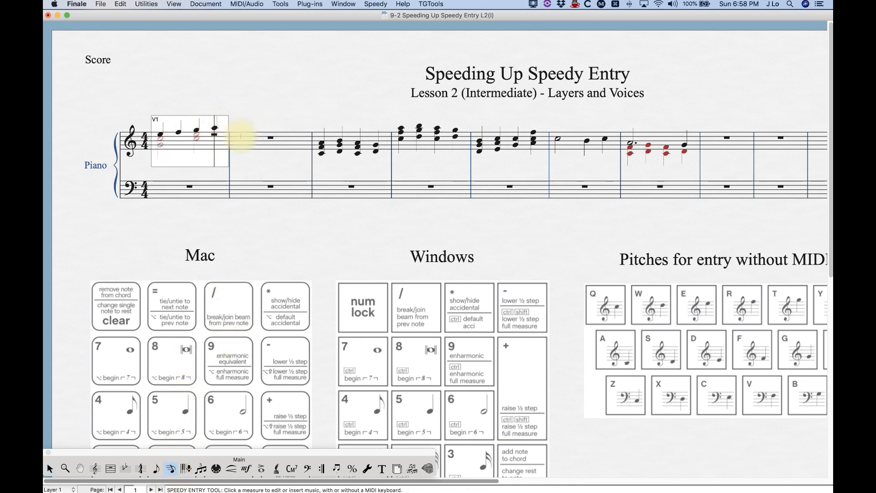
pyautogui.press('4')
pyautogui.press('4')
pyautogui.click(252, 90)
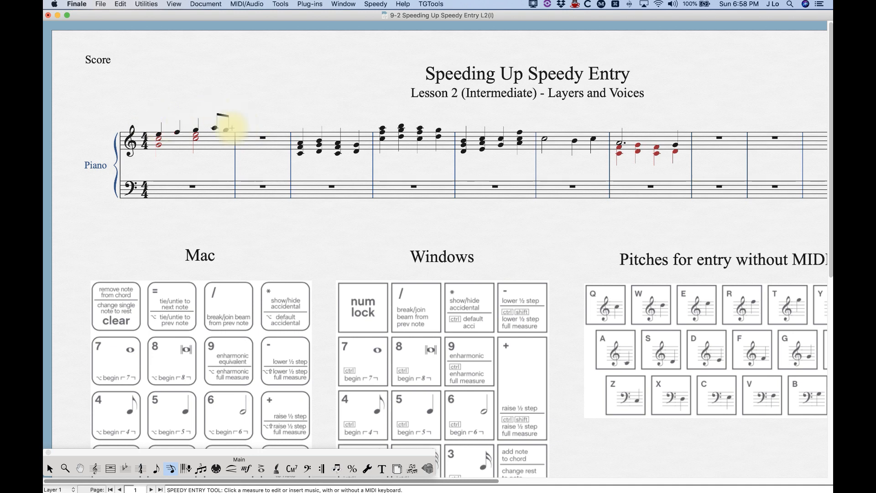
pyautogui.press('Escape')
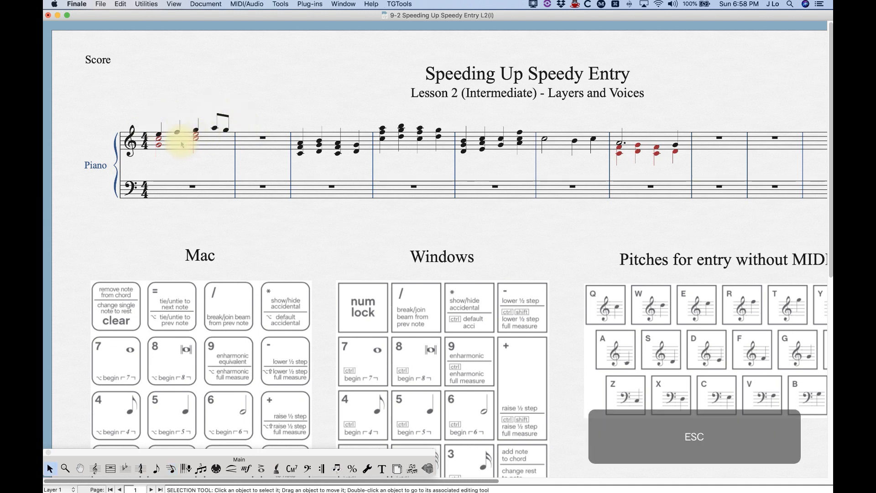
# Step: Transpose both layers of the treble staff's first measure down an octave
pyautogui.click(192, 139)
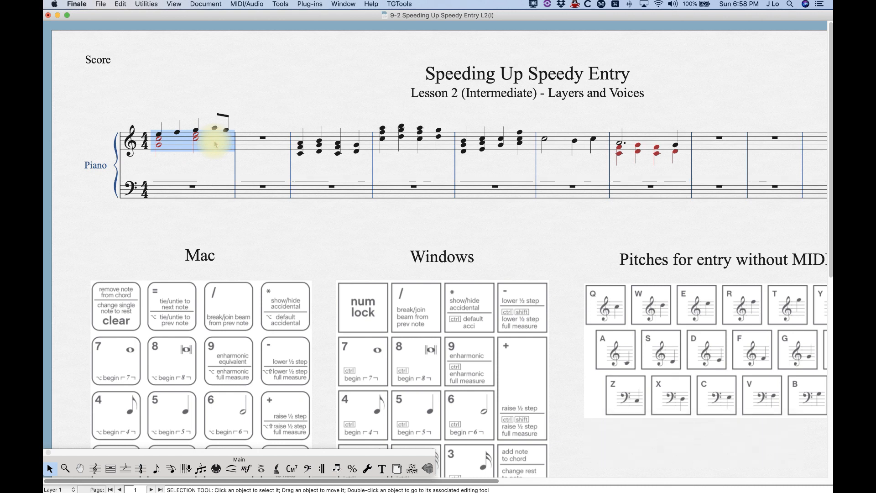
pyautogui.press('8')
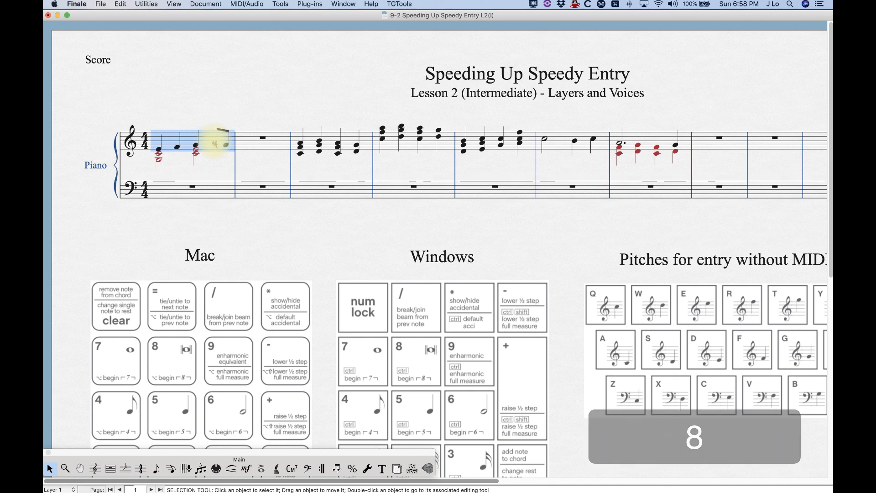
pyautogui.click(196, 91)
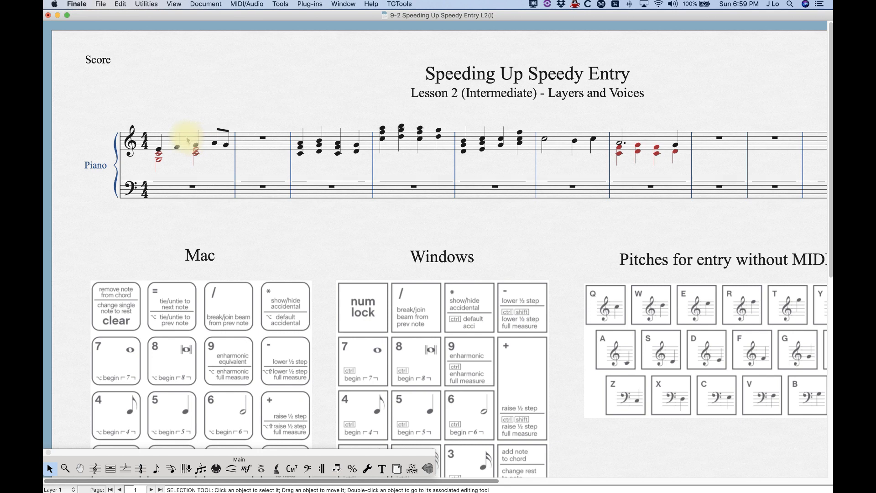
# Step: Enter two half-note dyads on Layer 2 in the treble staff's empty second measure
pyautogui.click(171, 468)
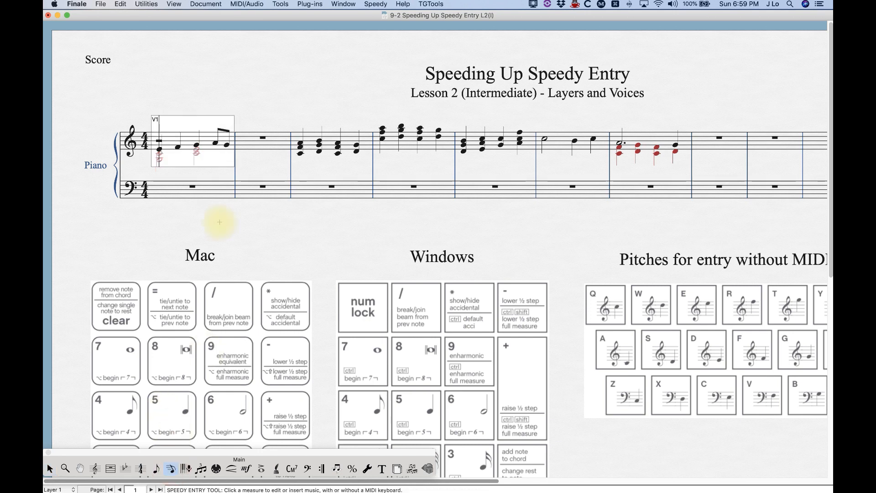
pyautogui.click(243, 119)
pyautogui.click(259, 137)
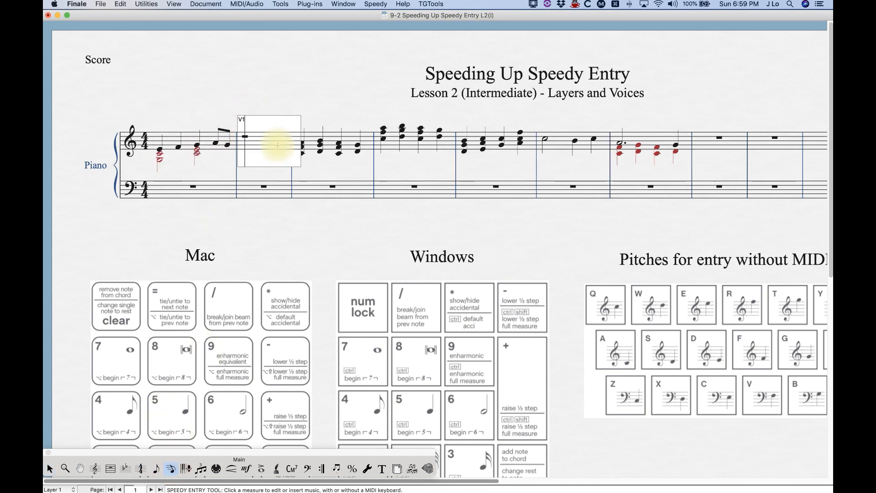
pyautogui.hotkey('shift', 'Down')
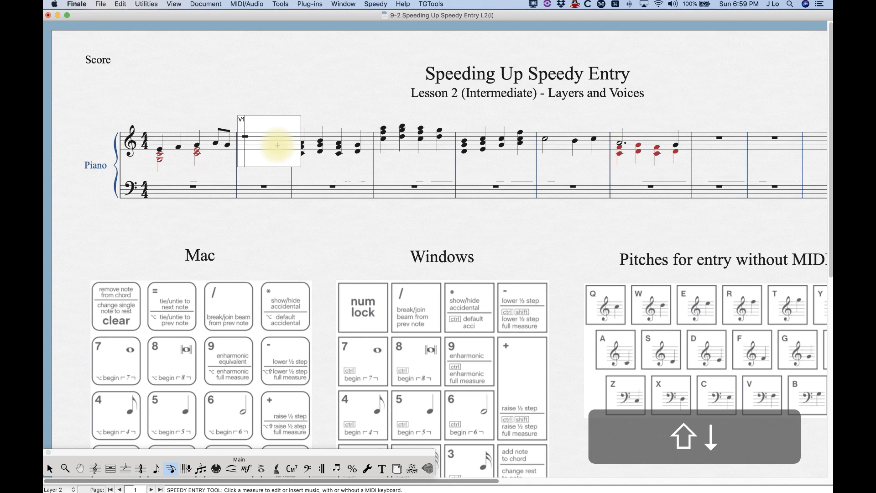
pyautogui.press('6')
pyautogui.press('6')
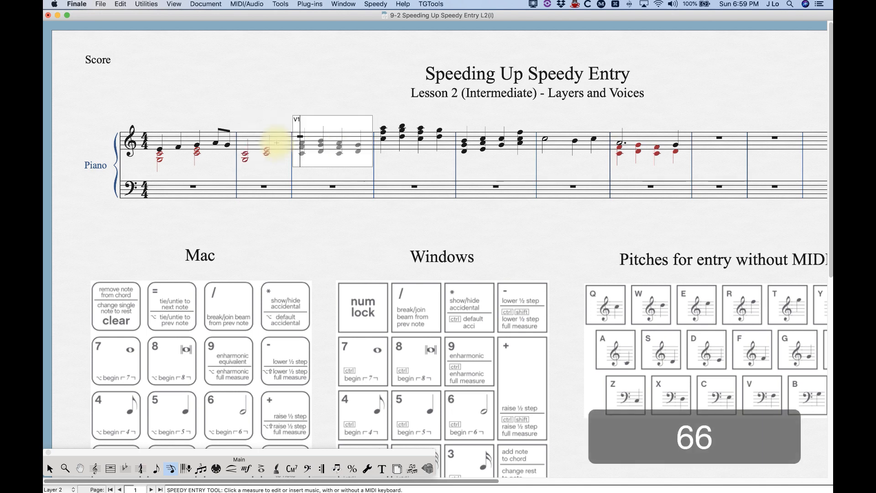
pyautogui.click(265, 87)
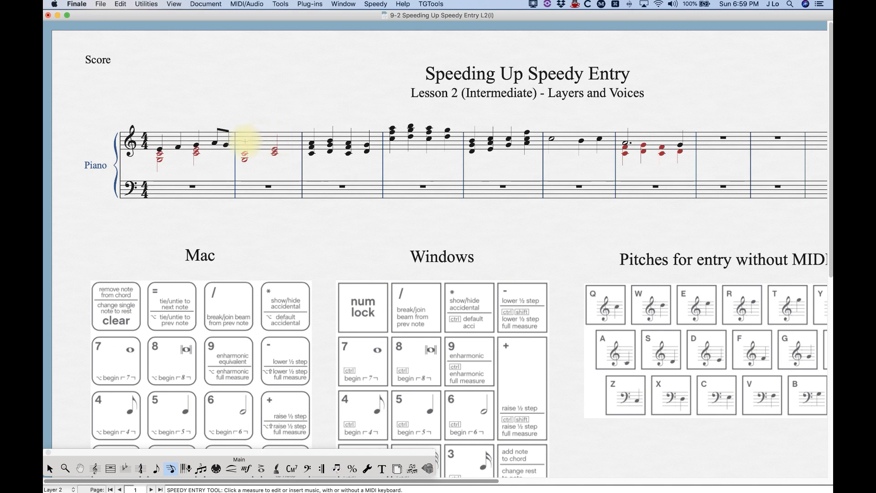
# Step: Enter Layer 1 quarter notes E, F, G and eighth notes A, G in the treble staff's second measure
pyautogui.click(283, 135)
pyautogui.hotkey('shift', 'Up')
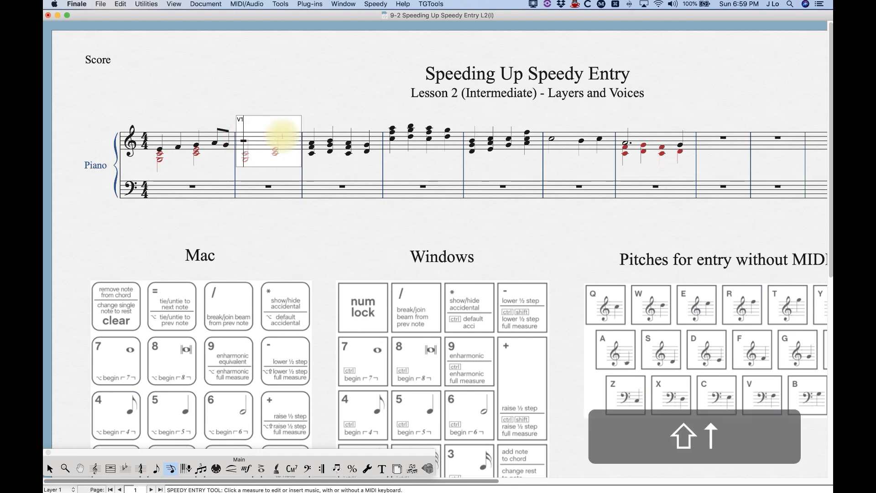
pyautogui.press('5')
pyautogui.press('5')
pyautogui.press('5')
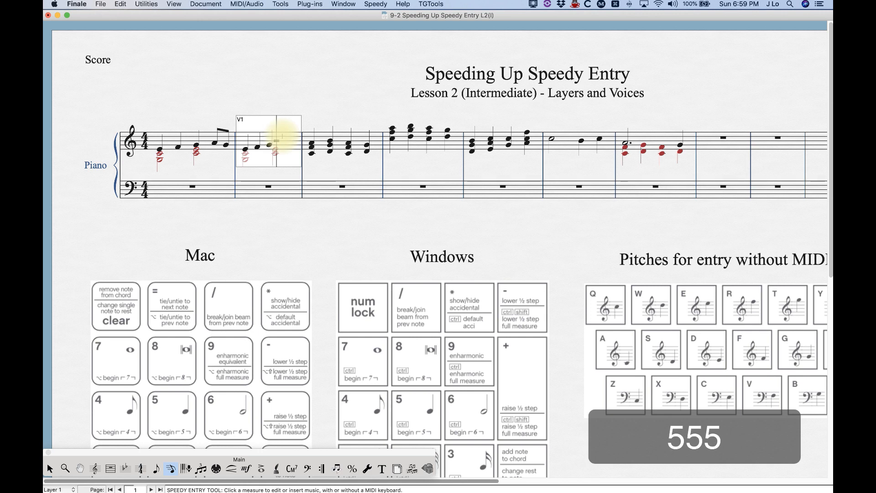
pyautogui.press('4')
pyautogui.press('4')
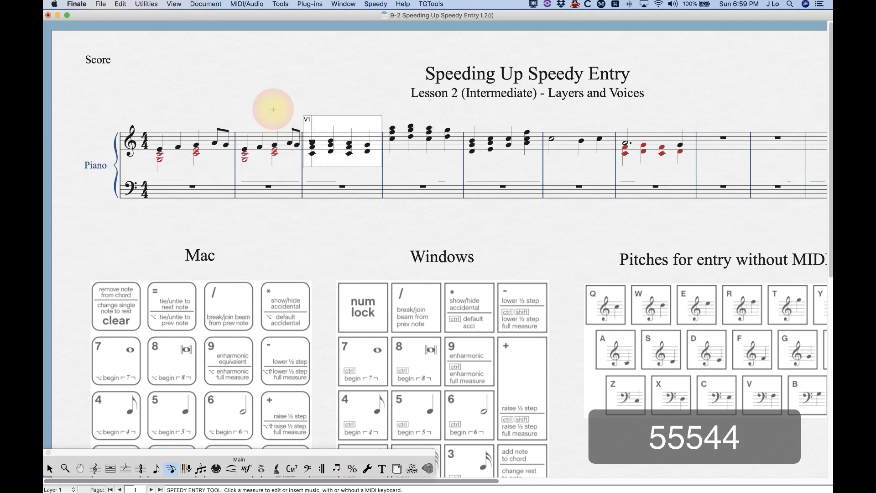
pyautogui.click(273, 109)
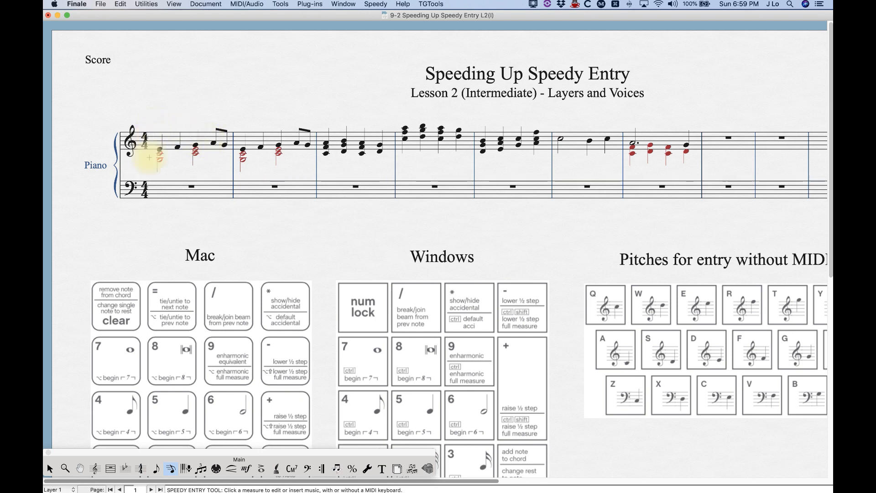
# Step: Clear all music from the treble staff's second measure
pyautogui.press('Escape')
pyautogui.click(265, 139)
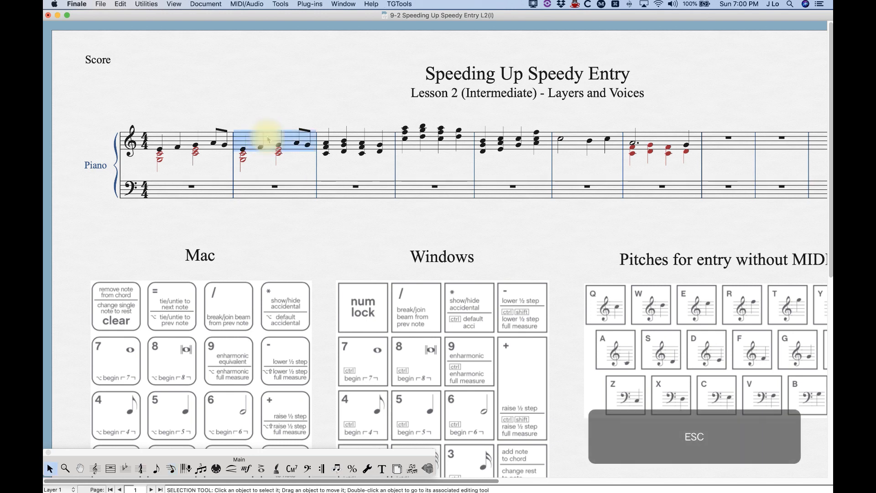
pyautogui.press('BackSpace')
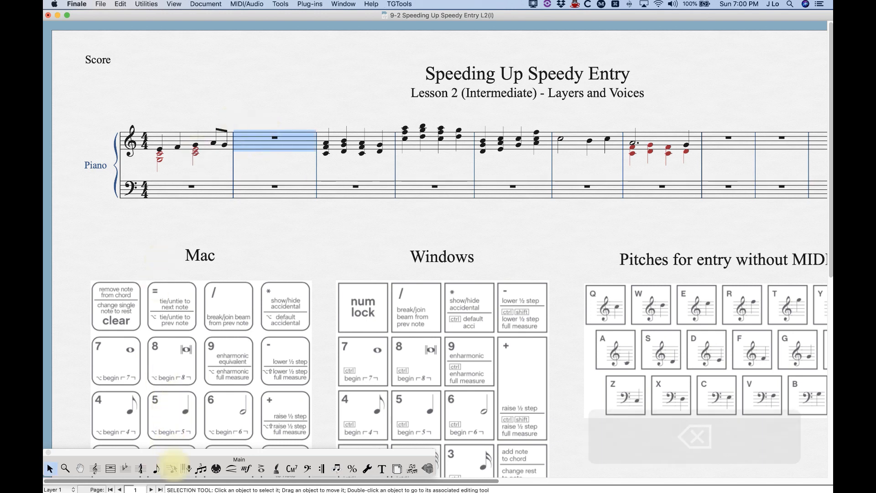
# Step: With Speedy Entry, shorten the first Layer 2 dyad in the treble staff's first measure to a quarter and insert a quarter rest on beat 2
pyautogui.click(172, 468)
pyautogui.hotkey('shift', 'Down')
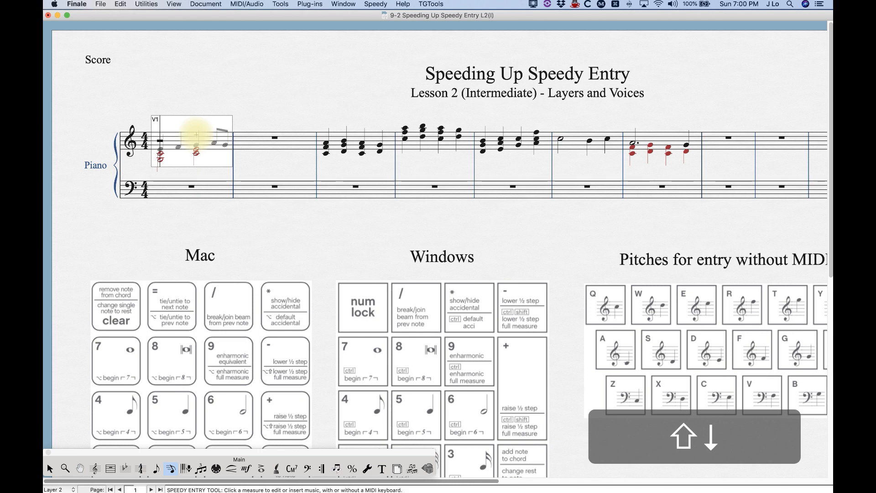
pyautogui.press('5')
pyautogui.hotkey('shift', '5')
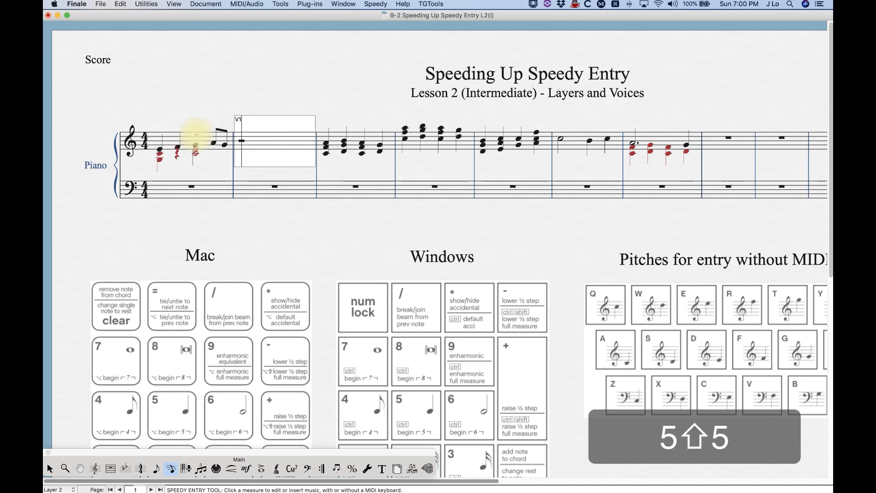
pyautogui.click(172, 102)
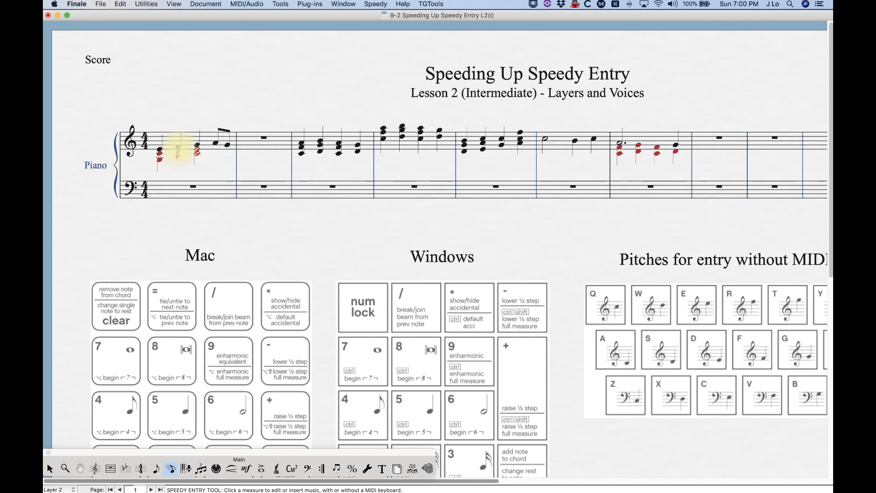
# Step: Change the Layer 1 quarter note G on beat 3 of the treble staff's first measure to a rest
pyautogui.click(210, 139)
pyautogui.press('Right')
pyautogui.press('Right')
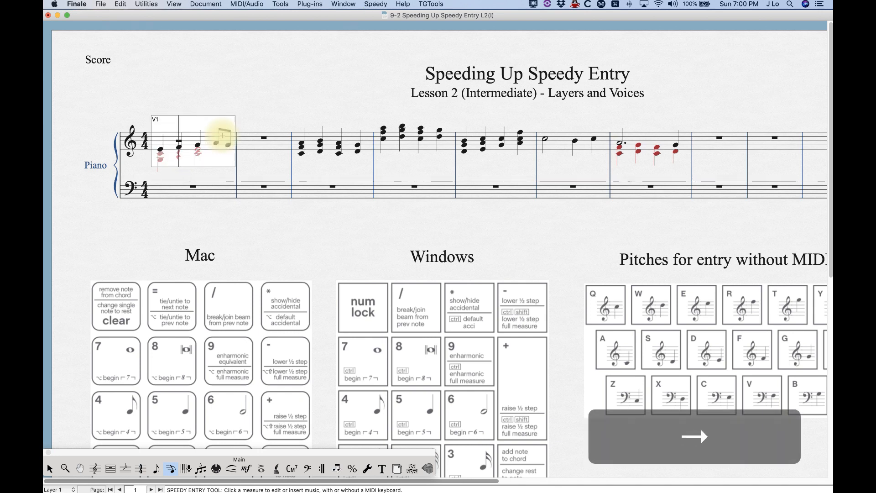
pyautogui.press("'")
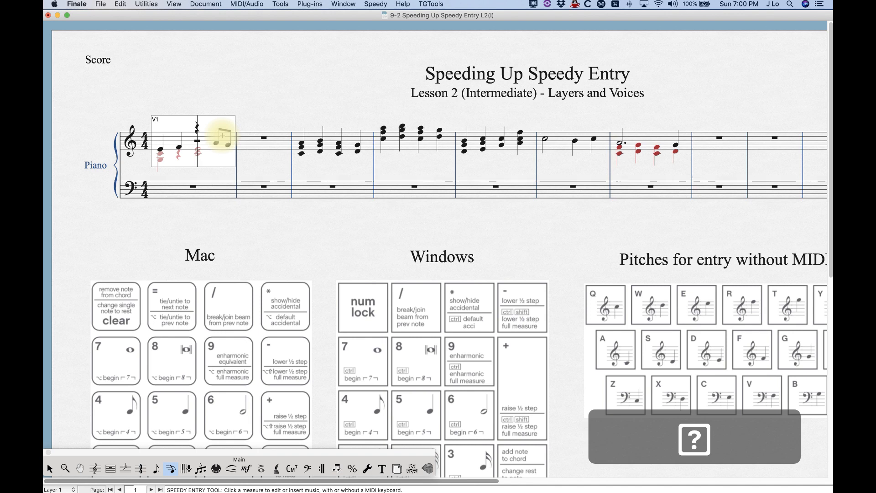
pyautogui.click(262, 83)
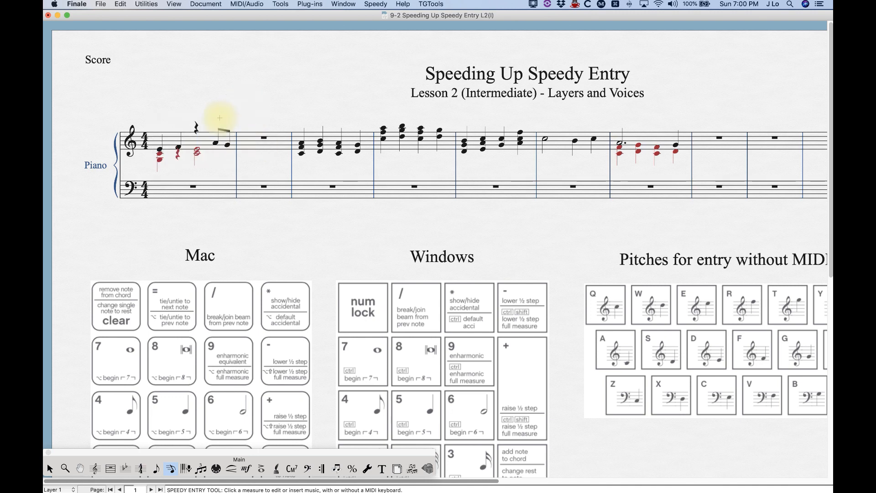
# Step: Switch the Layer 1 rest on beat 3 of the first measure from floating to a fixed position inside the staff
pyautogui.click(196, 138)
pyautogui.press('*')
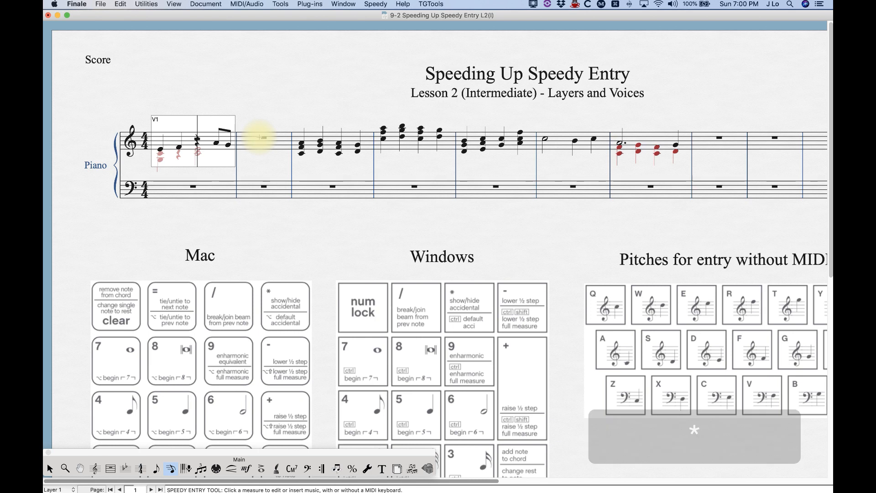
pyautogui.press('*')
pyautogui.press('*')
pyautogui.press('*')
# Step: Toggle the Layer 2 rest on beat 2 of the first measure between floating and fixed twice, then leave the measure
pyautogui.hotkey('shift', 'Down')
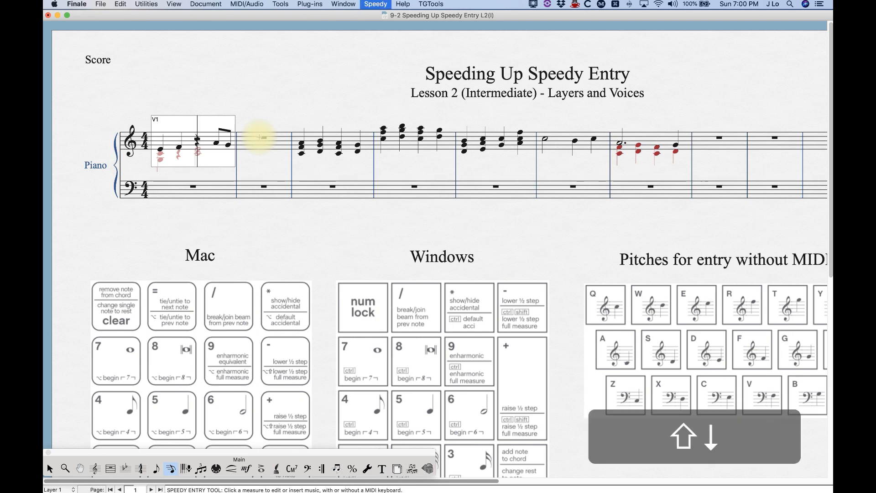
pyautogui.press('*')
pyautogui.press('*')
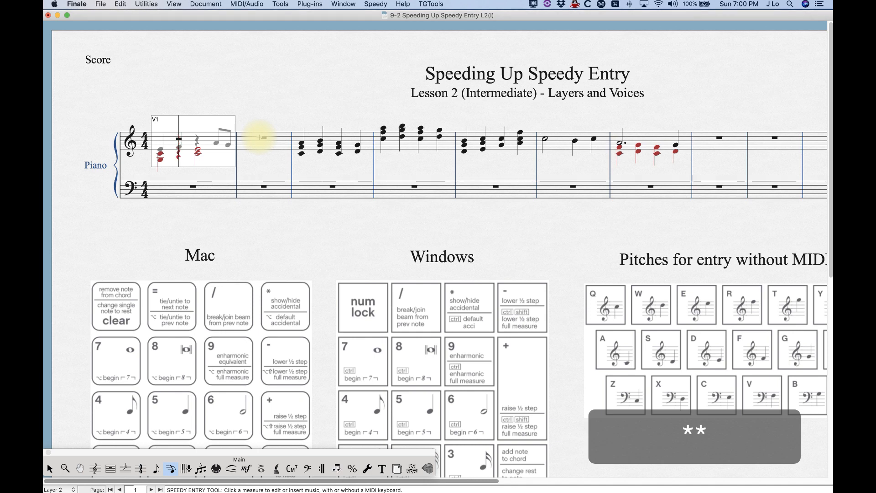
pyautogui.click(234, 111)
# Step: Change the Layer 1 quarter note F on beat 2 of the treble staff's first measure to a rest
pyautogui.click(233, 137)
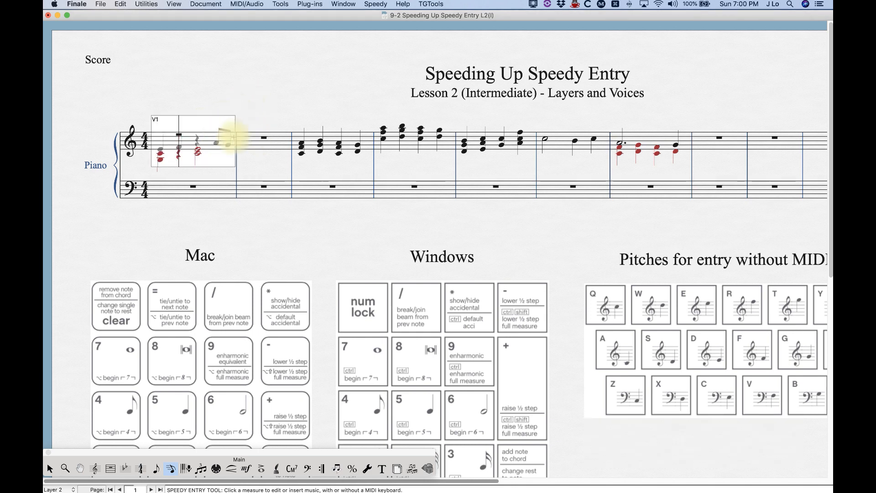
pyautogui.hotkey('shift', 'Up')
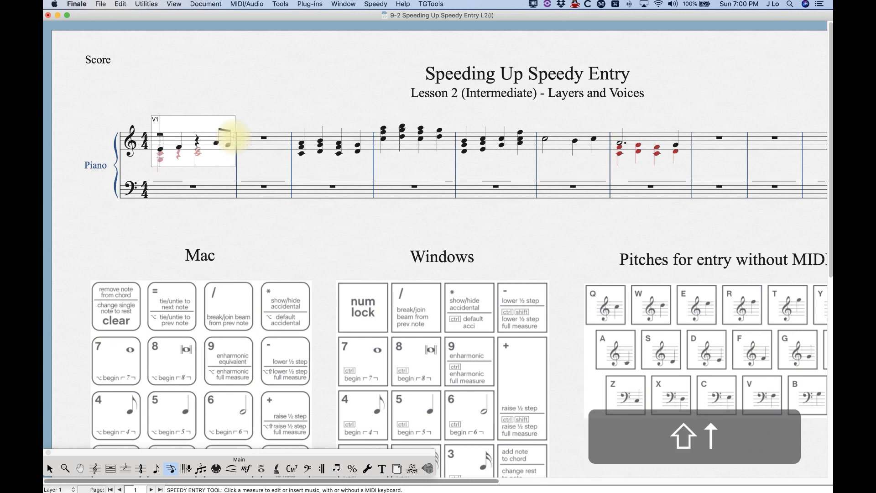
pyautogui.press('Right')
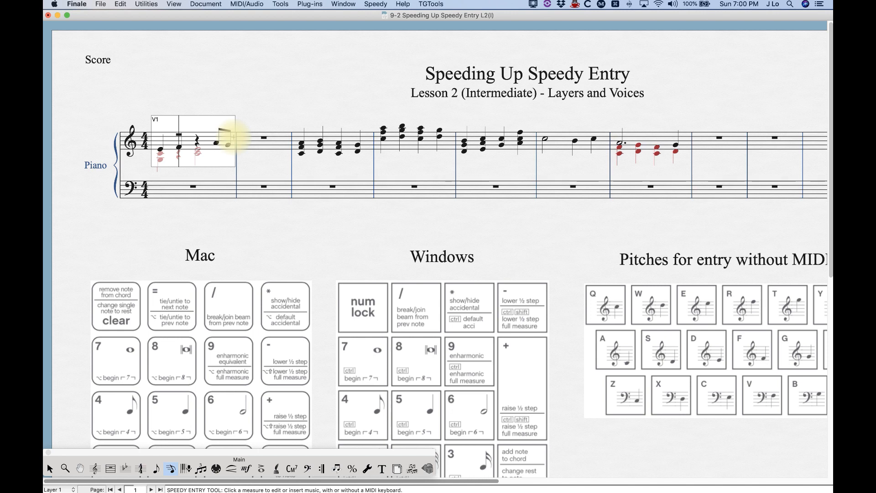
pyautogui.press('Clear')
pyautogui.click(294, 93)
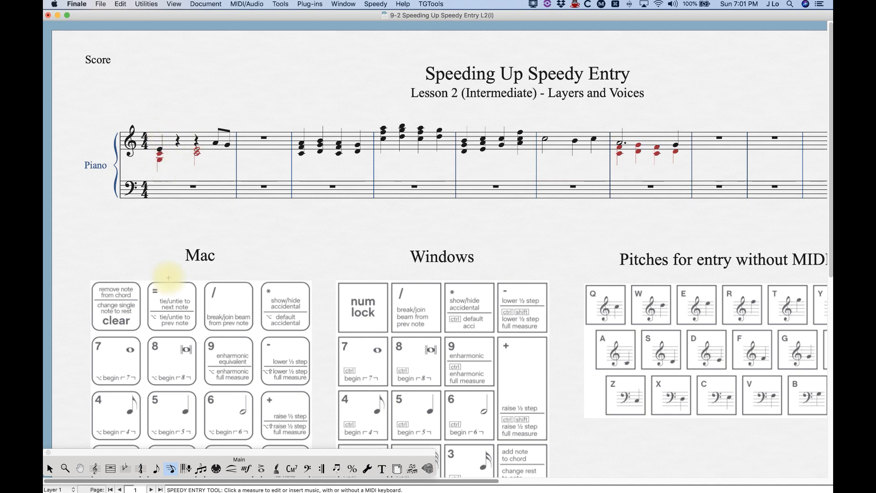
# Step: Examine how the beat 2 rests of Layer 2 and Layer 1 are shown in the treble staff's first measure
pyautogui.click(220, 142)
pyautogui.press('shift')
pyautogui.hotkey('shift', 'Down')
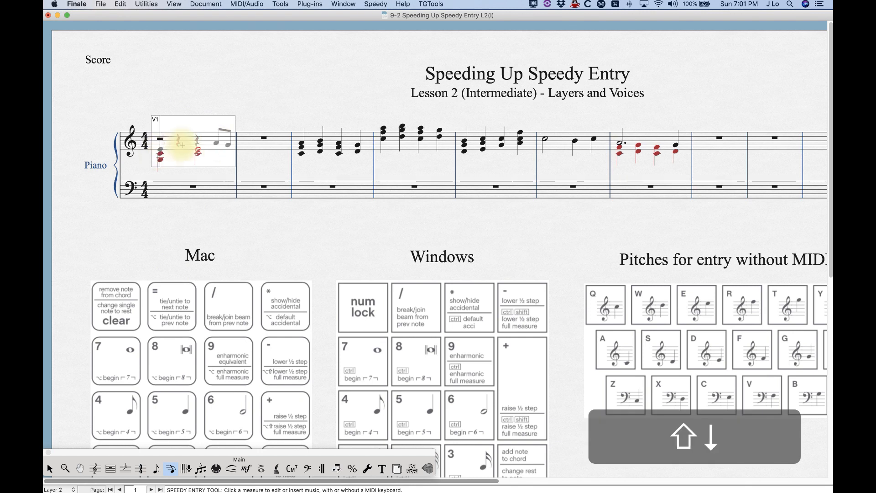
pyautogui.hotkey('shift', 'Up')
pyautogui.press('Right')
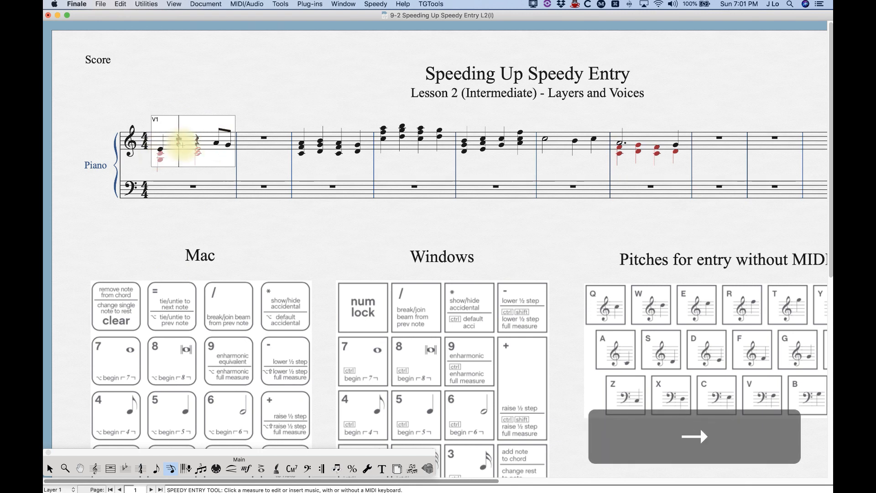
pyautogui.click(195, 98)
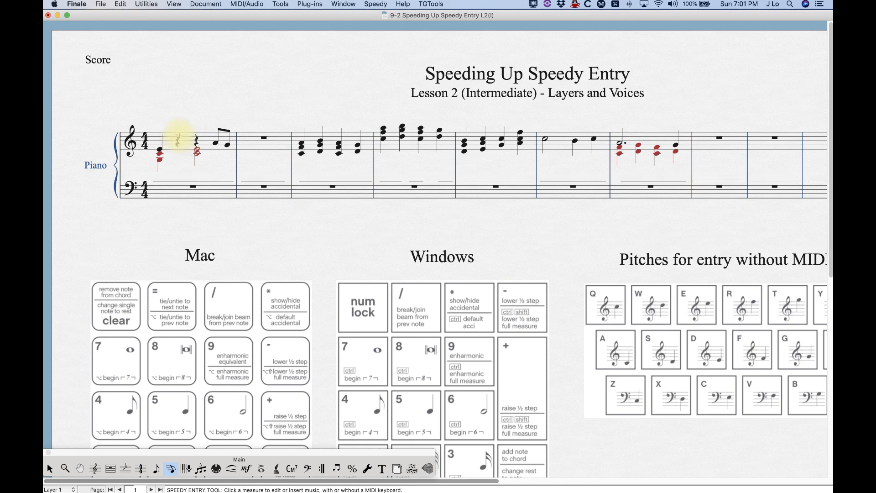
# Step: Turn off Consolidate Rests Across Layers in the document's Layers options and apply it
pyautogui.click(207, 3)
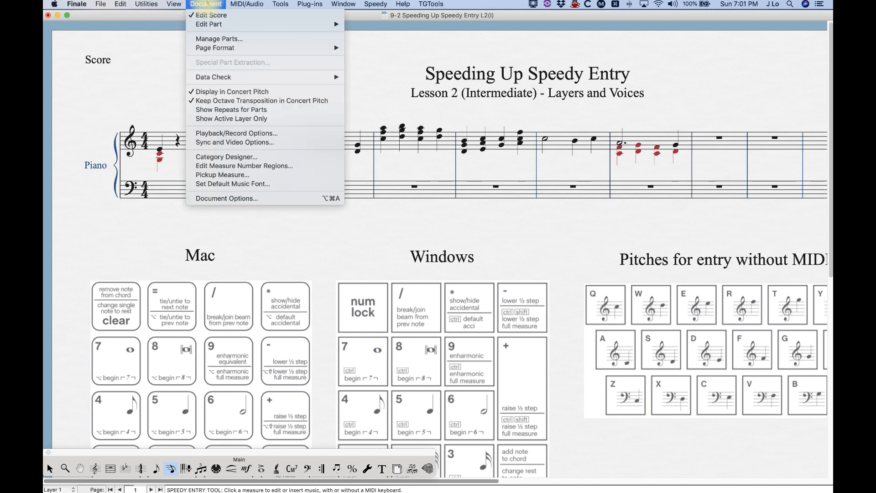
pyautogui.click(228, 198)
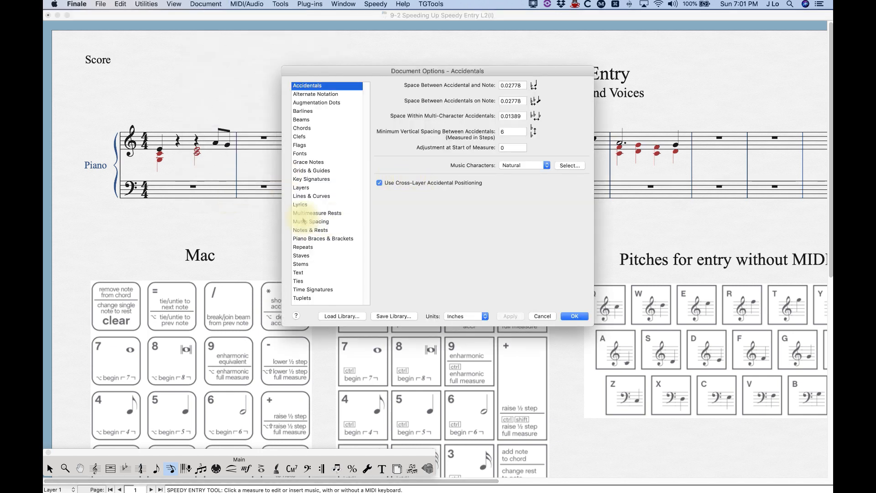
pyautogui.click(301, 188)
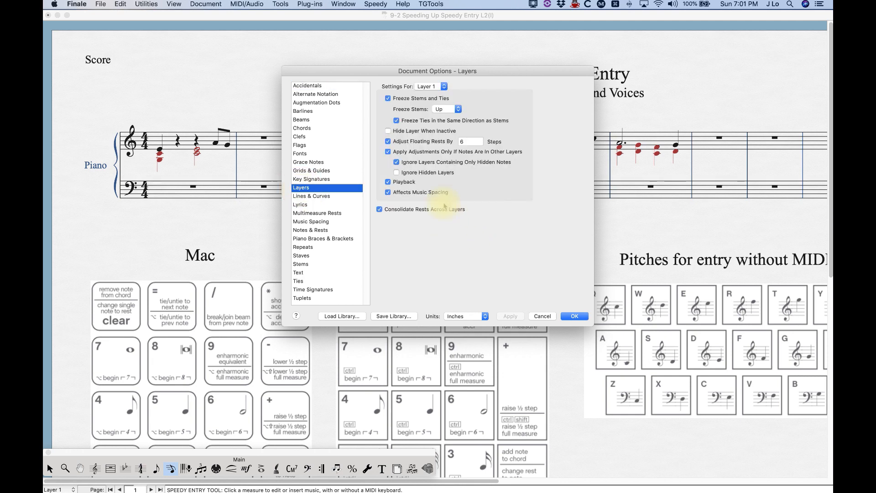
pyautogui.click(376, 213)
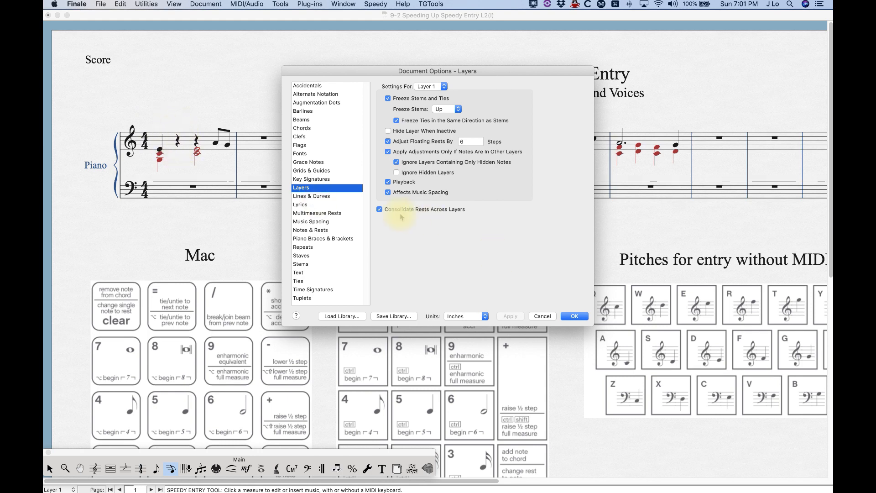
pyautogui.click(381, 209)
pyautogui.click(510, 316)
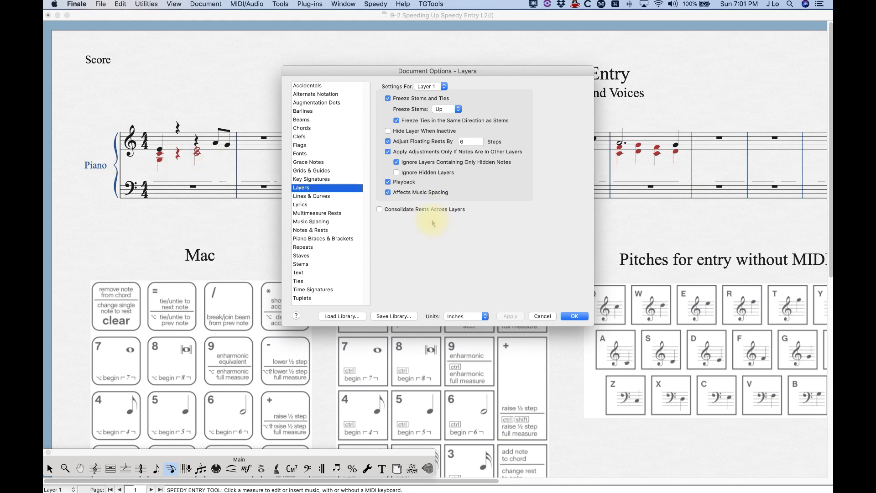
# Step: Turn Consolidate Rests Across Layers back on, apply it and close the document options
pyautogui.click(381, 210)
pyautogui.click(510, 319)
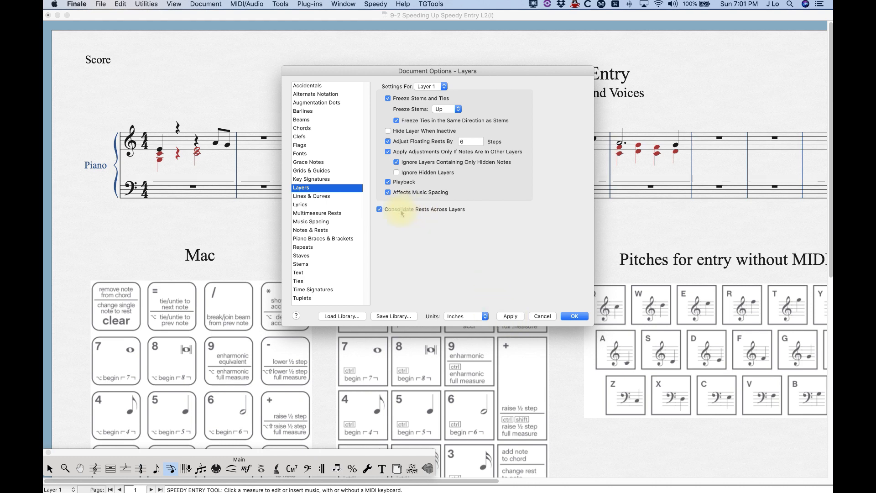
pyautogui.click(510, 316)
pyautogui.click(576, 316)
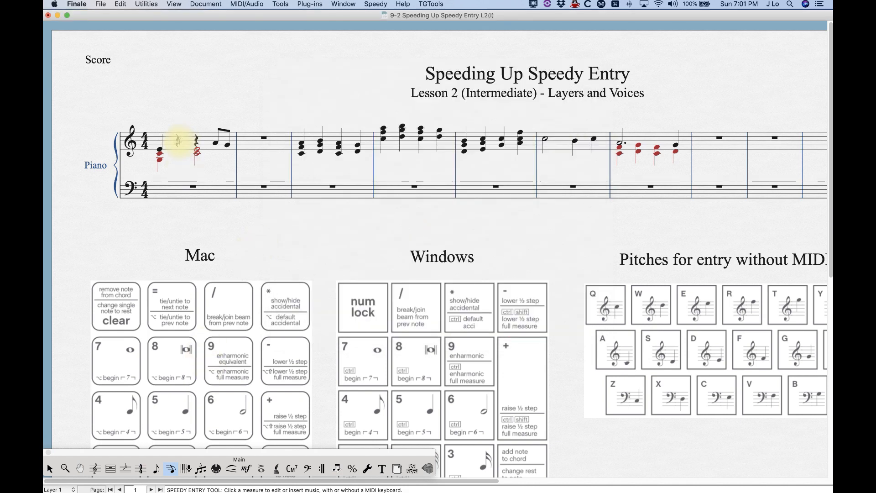
# Step: Switch the Layer 1 rest on beat 2 of the first measure to a fixed position, step into the second measure and return to that rest
pyautogui.click(178, 142)
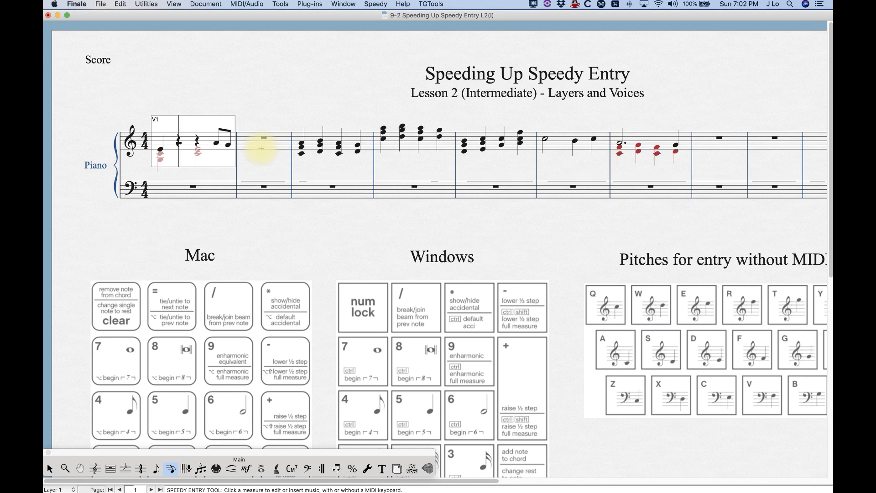
pyautogui.press('*')
pyautogui.press('Right')
pyautogui.press('Right')
pyautogui.press('Right')
pyautogui.press('Right')
pyautogui.press('Right')
pyautogui.press('Left')
pyautogui.press('Left')
pyautogui.press('Left')
pyautogui.press('Left')
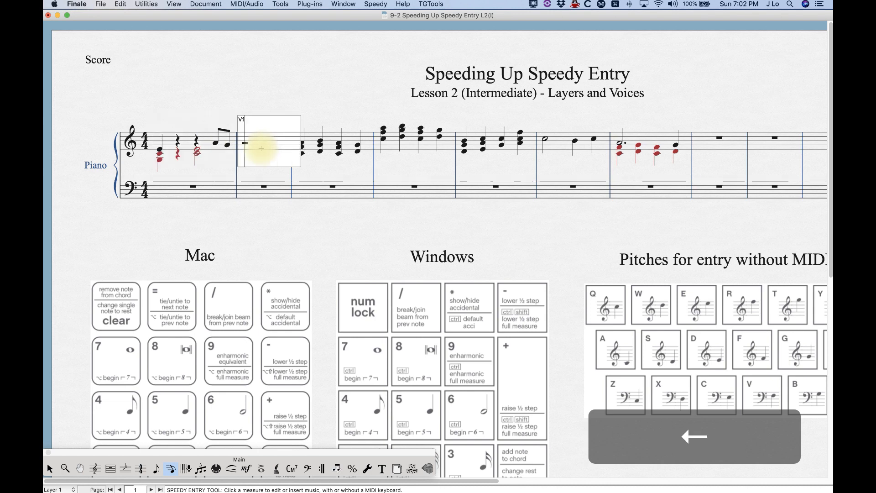
pyautogui.press('Left')
pyautogui.press('shift')
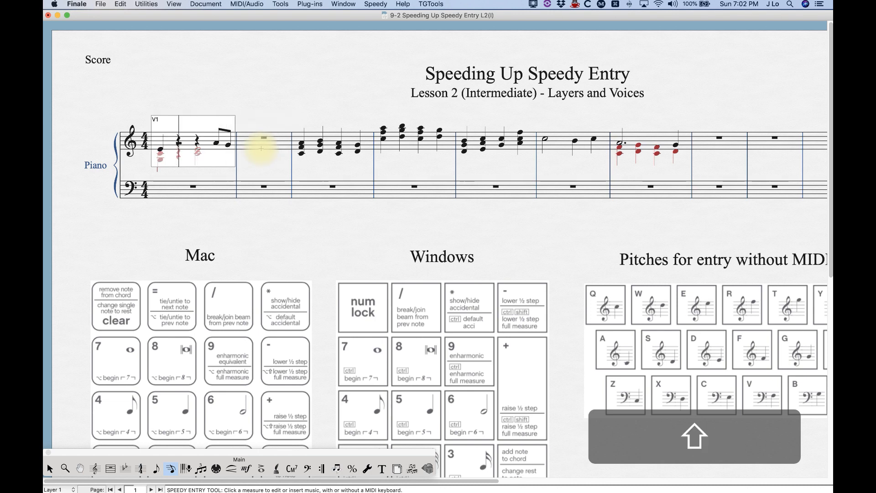
# Step: Toggle the Layer 1 rest on beat 2 of the first measure repeatedly, ending in its floating position
pyautogui.press('*')
pyautogui.press('*')
pyautogui.press('*')
pyautogui.press('*')
pyautogui.press('*')
# Step: Switch the Layer 2 rest on beat 2 of the treble staff's first measure from floating to a fixed position
pyautogui.press('shift')
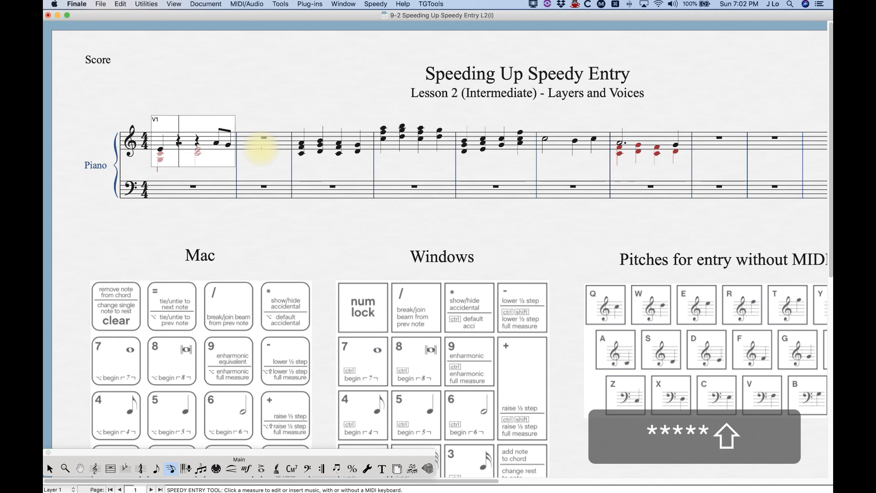
pyautogui.hotkey('shift', 'Down')
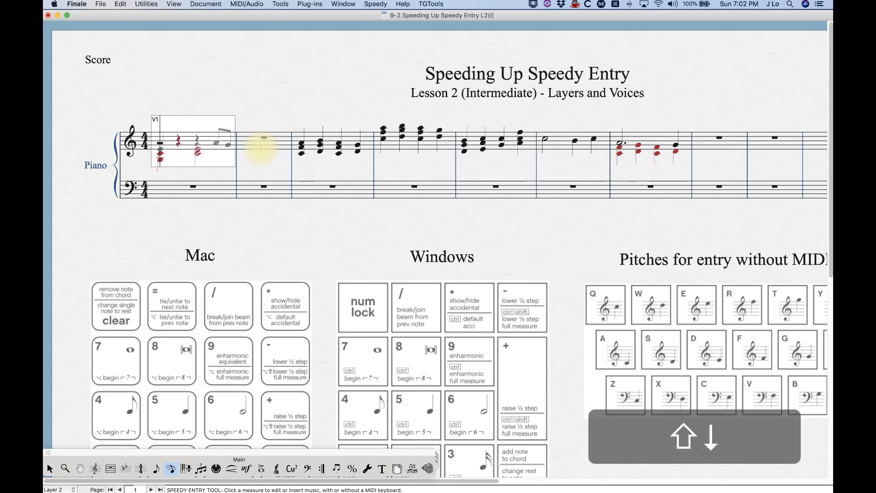
pyautogui.press('Right')
pyautogui.press('*')
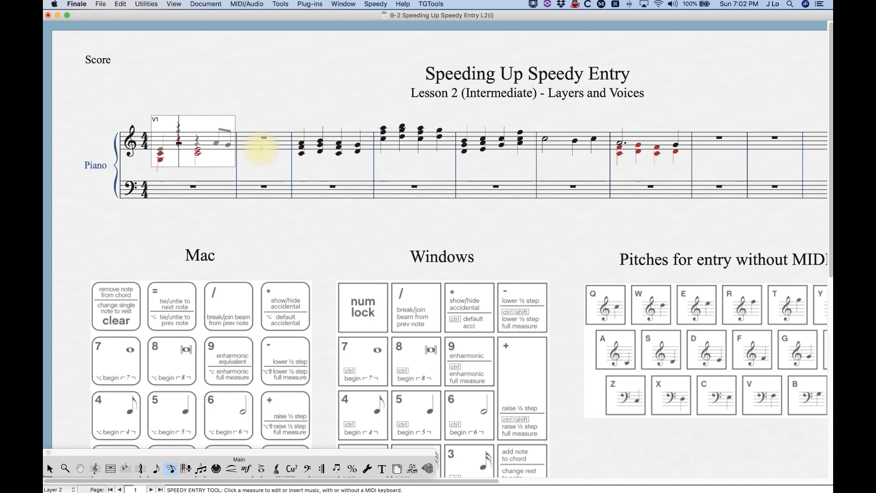
# Step: Toggle the Layer 2 rest on beat 2 of the treble staff's first measure back to floating and return to Layer 1
pyautogui.press('*')
pyautogui.press('*')
pyautogui.press('*')
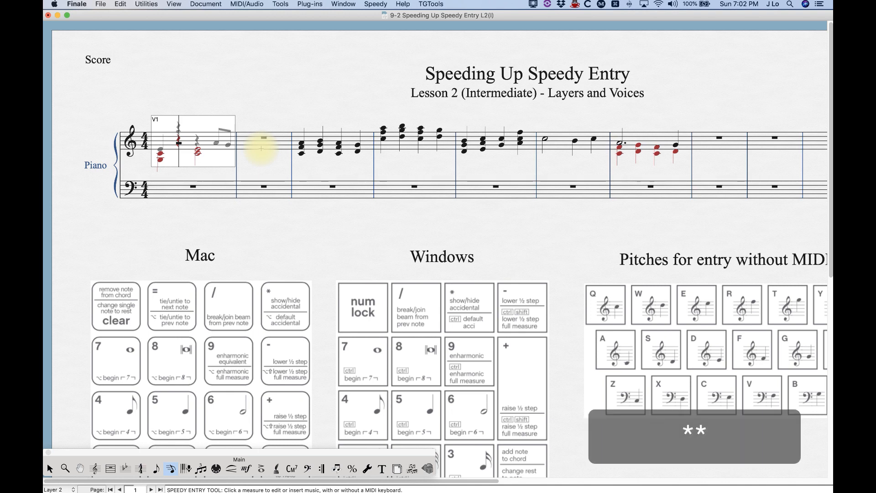
pyautogui.press('shift')
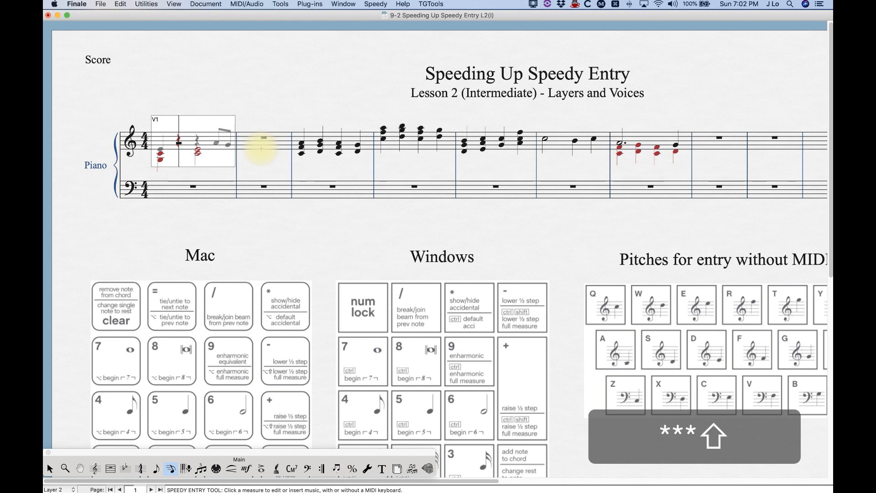
pyautogui.hotkey('shift', 'Up')
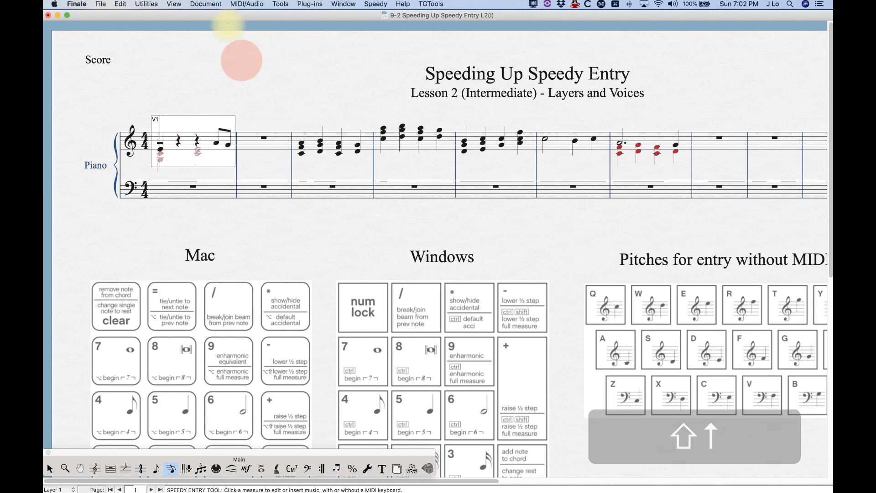
# Step: Turn off Consolidate Rests Across Layers in the document's layer options, apply the change and close the options
pyautogui.click(206, 5)
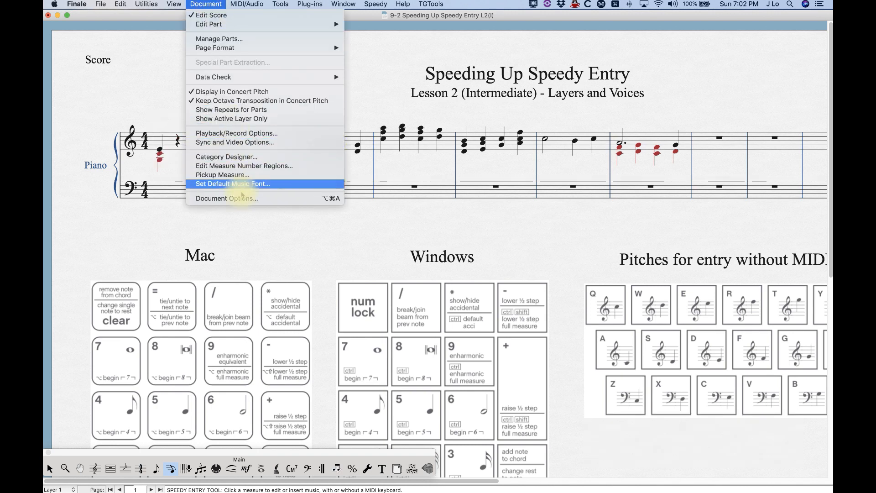
pyautogui.click(234, 198)
pyautogui.click(379, 209)
pyautogui.click(510, 316)
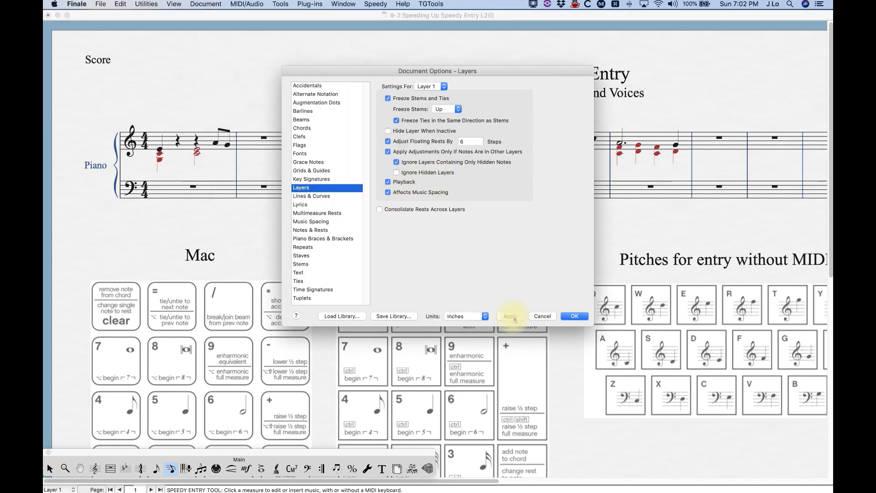
pyautogui.click(573, 316)
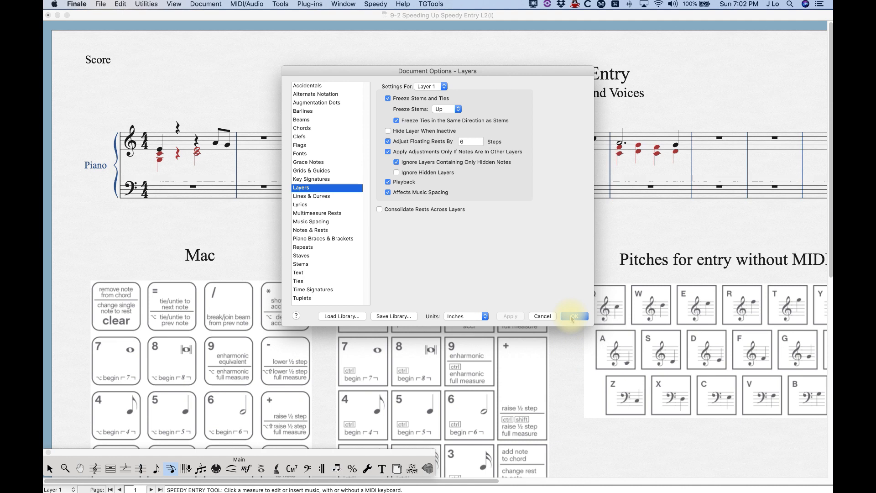
# Step: Toggle the Layer 1 and Layer 2 rests on beat 2 of the first measure between fixed and floating, ending with both floating
pyautogui.click(211, 142)
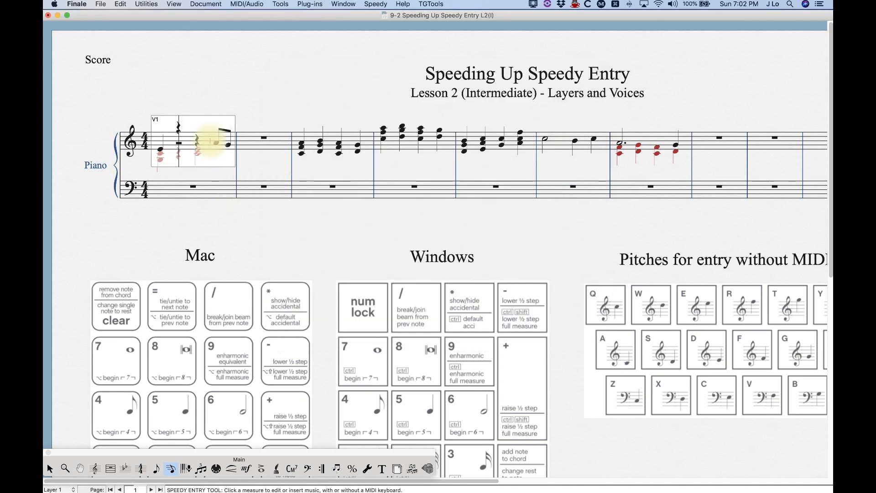
pyautogui.press('*')
pyautogui.press('*')
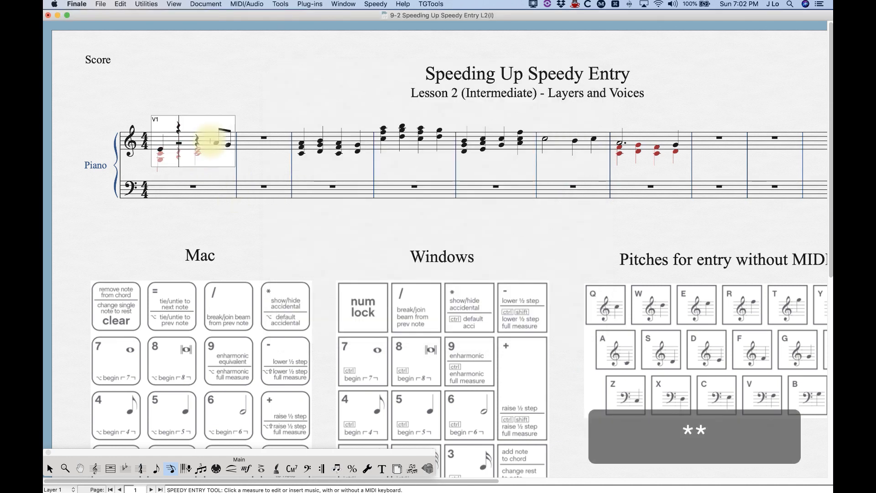
pyautogui.press('*')
pyautogui.hotkey('shift', 'Down')
pyautogui.press('Right')
pyautogui.press('*')
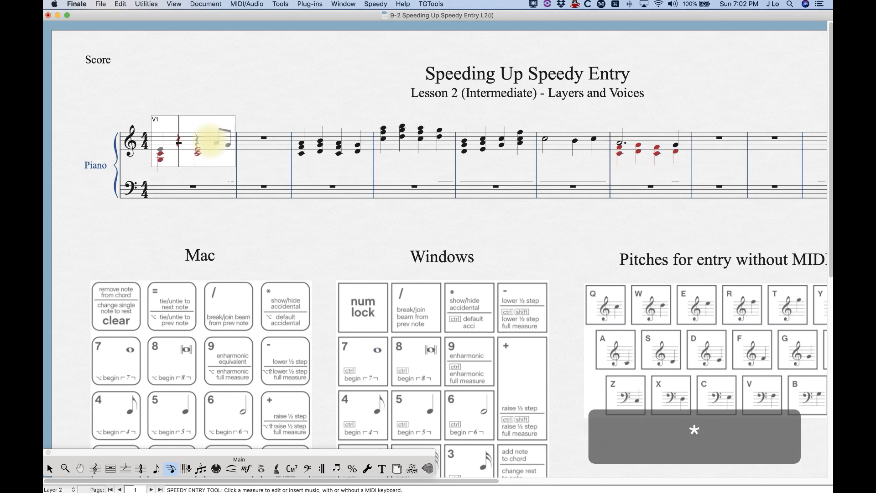
pyautogui.hotkey('shift', 'Up')
pyautogui.press('*')
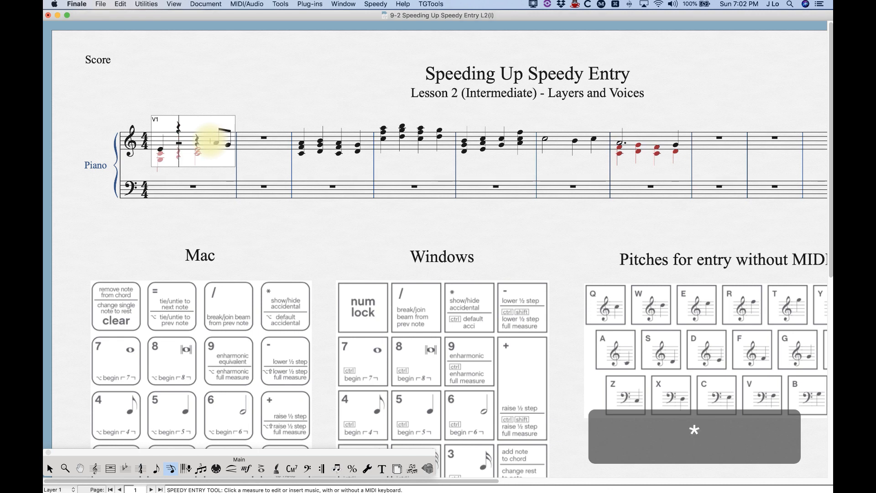
# Step: Re-enable Consolidate Rests Across Layers in the document's layer options, apply it and close the options
pyautogui.click(210, 9)
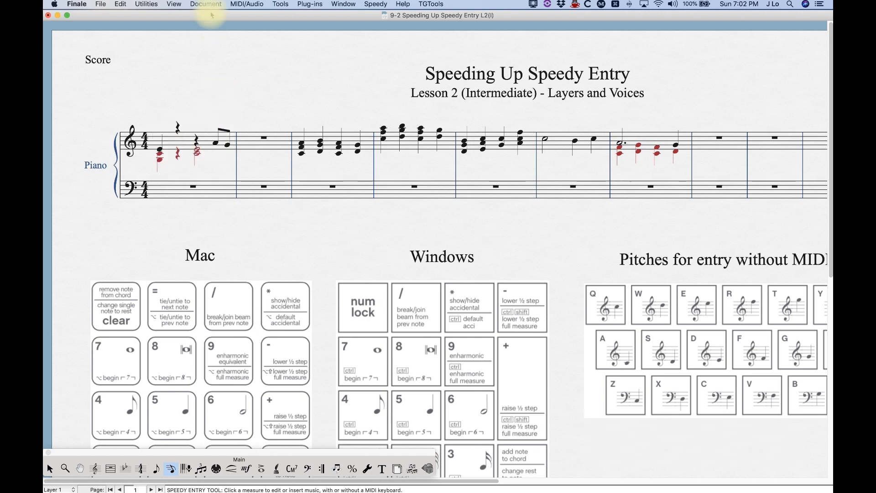
pyautogui.click(228, 197)
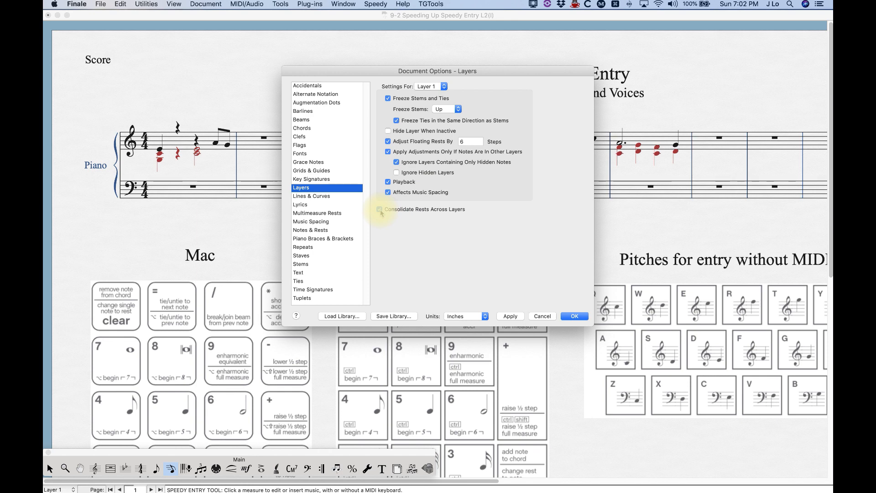
pyautogui.click(510, 315)
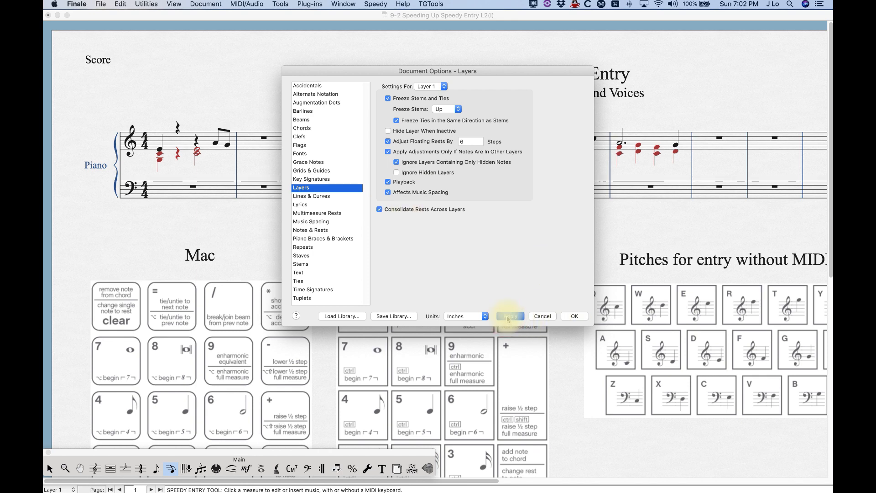
pyautogui.click(576, 316)
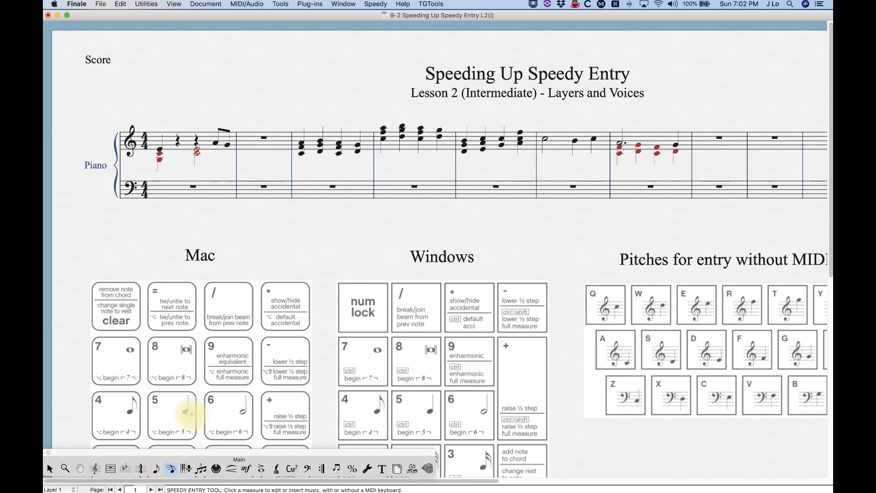
# Step: With Speedy Entry, delete everything after the first chord in Layer 2 of the treble staff's first measure
pyautogui.click(171, 469)
pyautogui.click(180, 139)
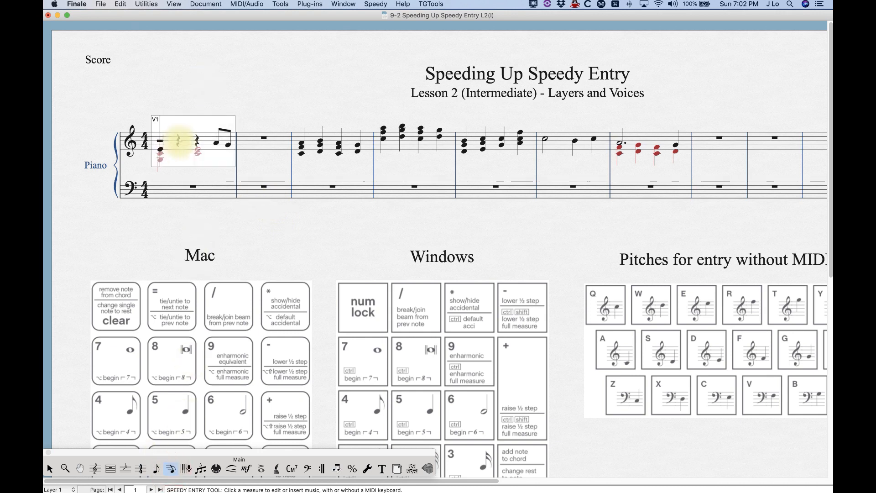
pyautogui.press('Right')
pyautogui.hotkey('shift', 'Down')
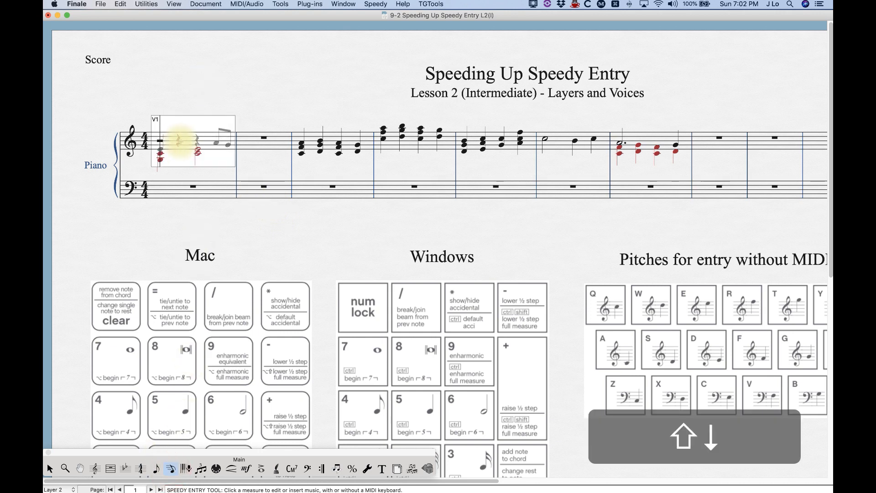
pyautogui.press('Right')
pyautogui.press('Right')
pyautogui.press('Left')
pyautogui.press('BackSpace')
pyautogui.press('BackSpace')
pyautogui.press('BackSpace')
pyautogui.press('Left')
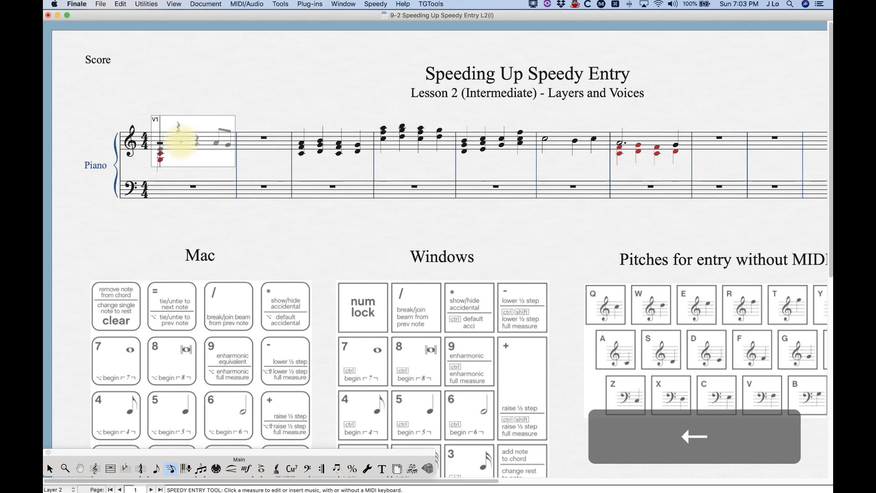
# Step: Change the Layer 2 chord on beat 1 to a half note tied to an eighth-note chord, and complete the measure with a dotted-quarter chord
pyautogui.press('6')
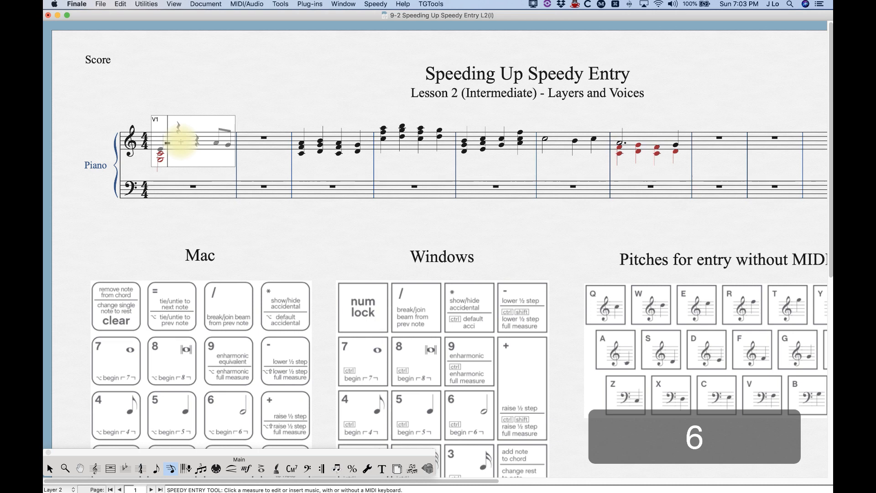
pyautogui.press('=')
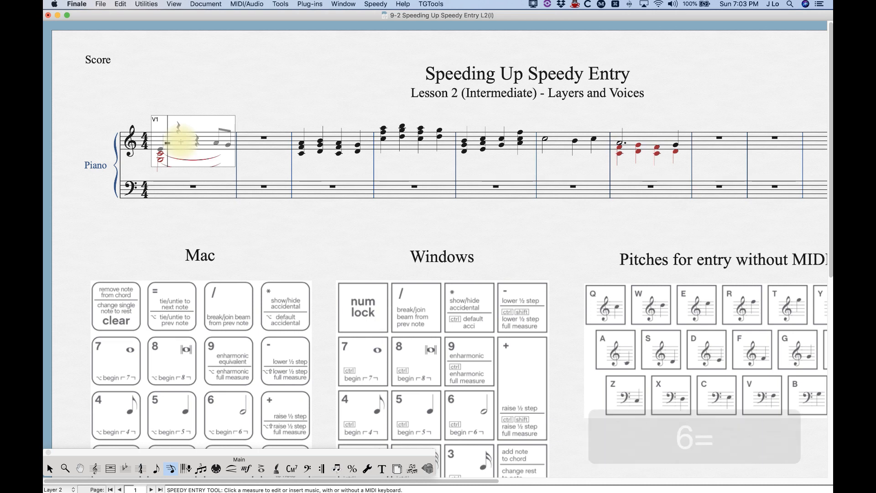
pyautogui.press('4')
pyautogui.press('5')
pyautogui.press('.')
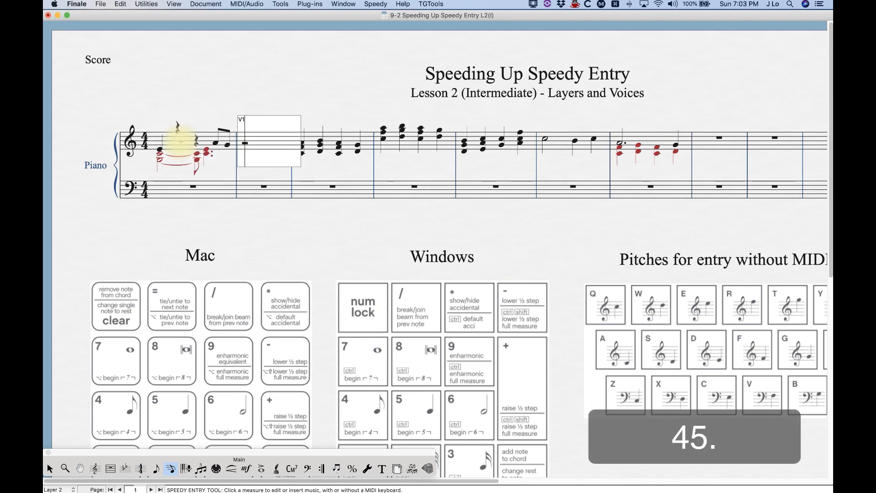
# Step: Switch the Layer 1 rest on beat 2 of the first measure from floating to a fixed position and leave the measure
pyautogui.click(181, 142)
pyautogui.hotkey('shift', 'Up')
pyautogui.press('Right')
pyautogui.press('*')
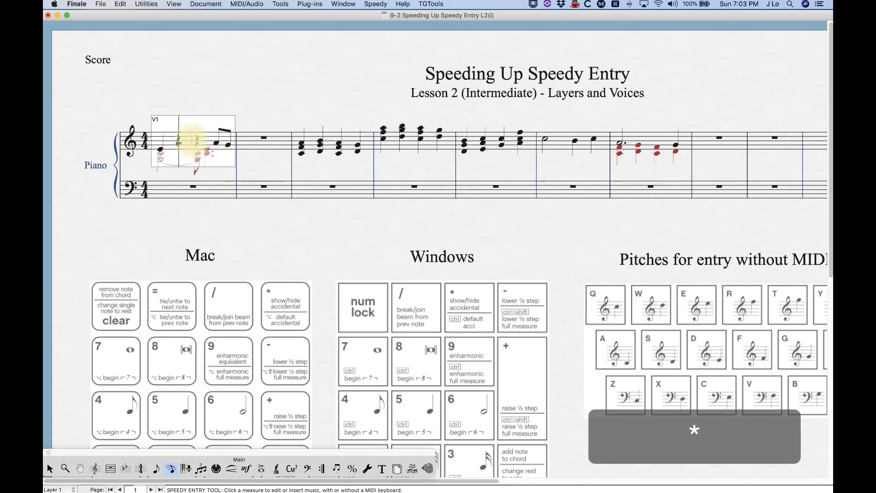
pyautogui.click(186, 101)
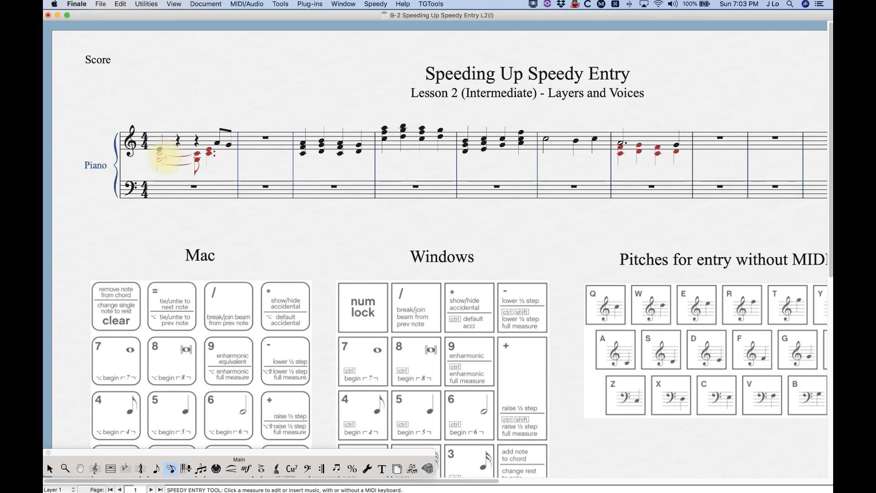
# Step: Enter a half-note chord tied to an eighth-note chord, followed by a dotted-quarter chord, in Layer 2 of the treble staff's second measure
pyautogui.click(267, 147)
pyautogui.hotkey('shift', 'Down')
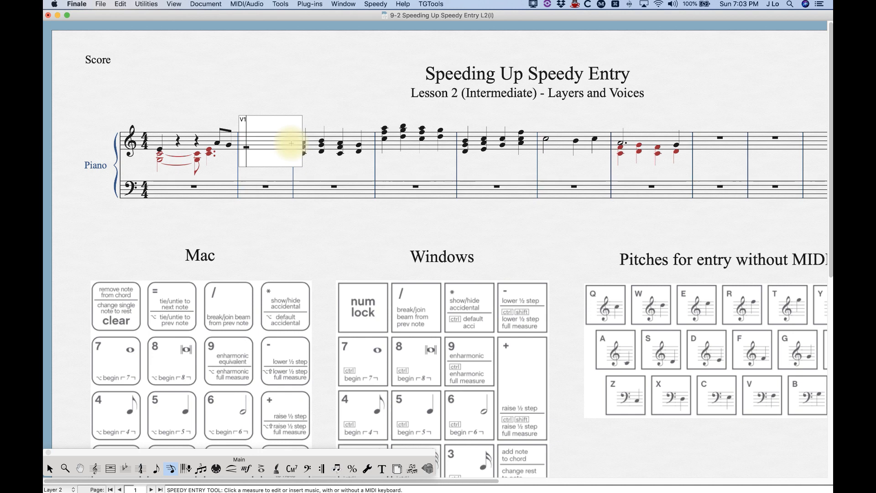
pyautogui.press('6')
pyautogui.press('=')
pyautogui.press('4')
pyautogui.press('5')
pyautogui.press('.')
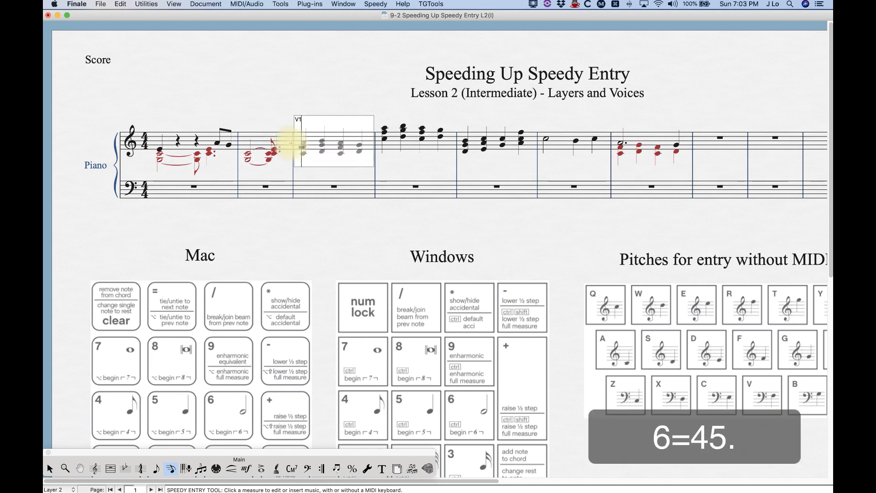
pyautogui.click(284, 116)
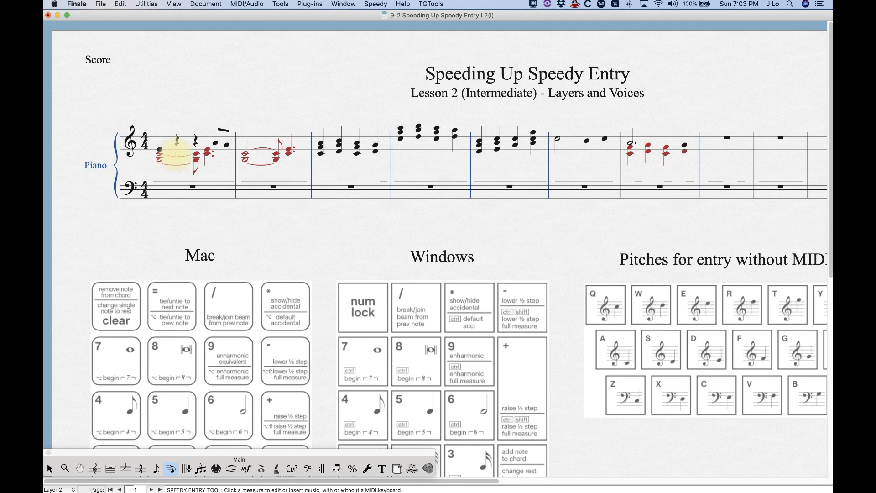
# Step: Enter the quarter notes E, F, G and A in Layer 1 of the treble staff's second measure
pyautogui.click(255, 142)
pyautogui.press('shift')
pyautogui.hotkey('shift', 'Up')
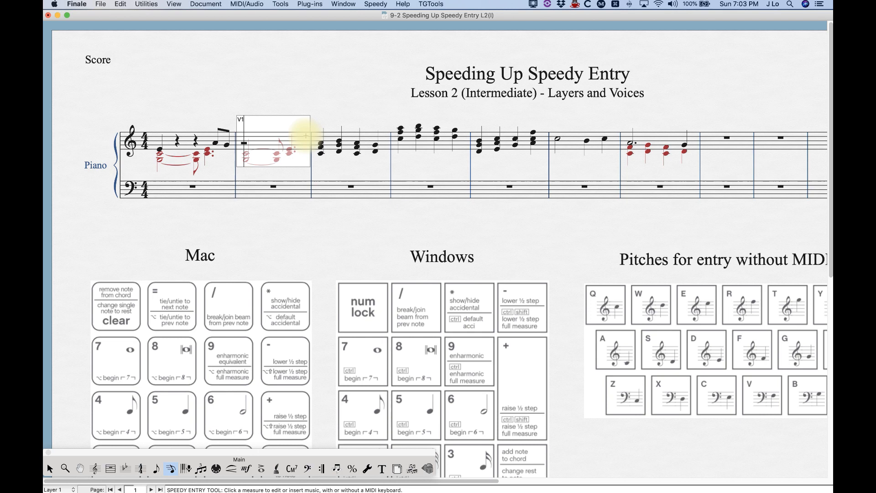
pyautogui.press('5')
pyautogui.press('5')
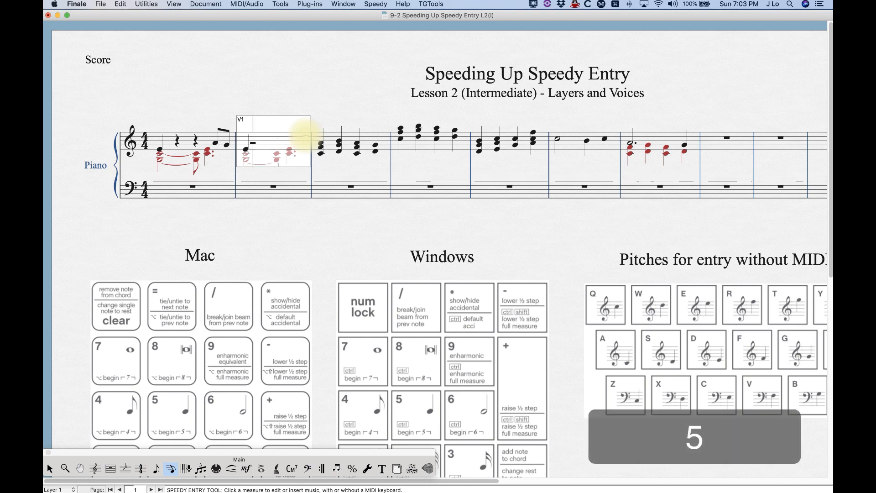
pyautogui.press('5')
pyautogui.press('5')
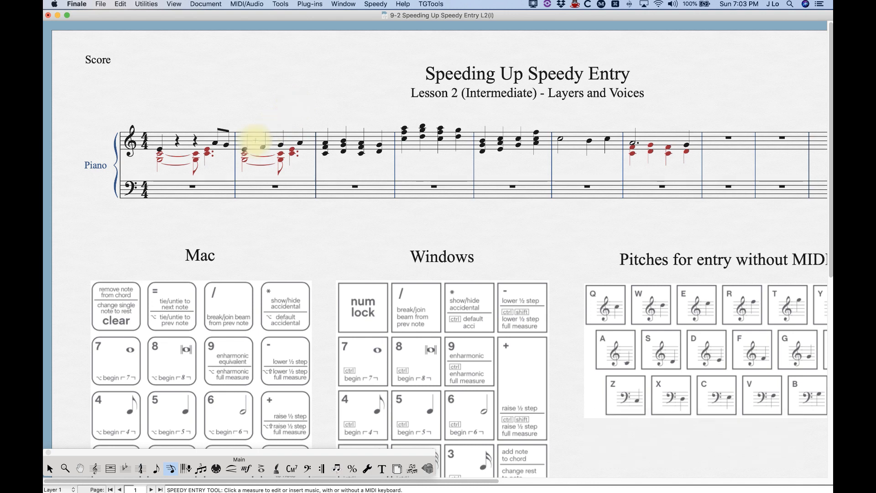
# Step: Enter quarter notes G, A, G and eighth notes A, G above the staff in Layer 3 of the treble staff's second measure
pyautogui.click(264, 140)
pyautogui.press('shift')
pyautogui.hotkey('shift', 'Down')
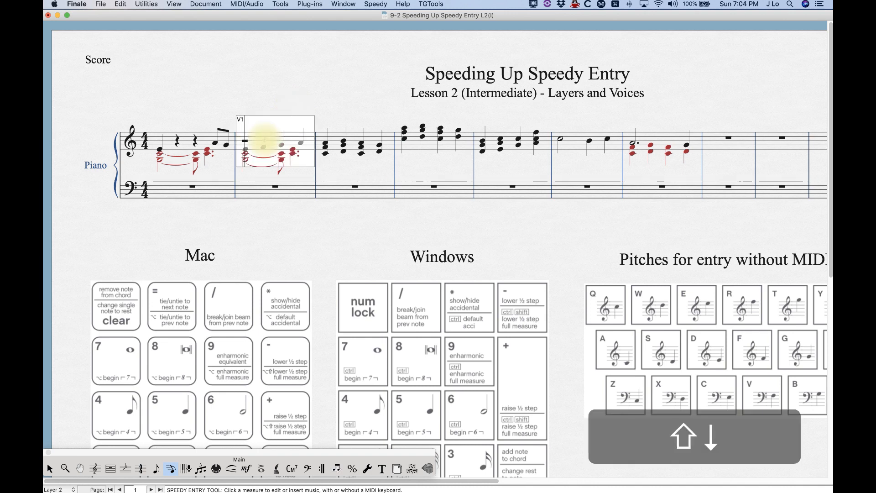
pyautogui.hotkey('shift', 'Down')
pyautogui.press('5')
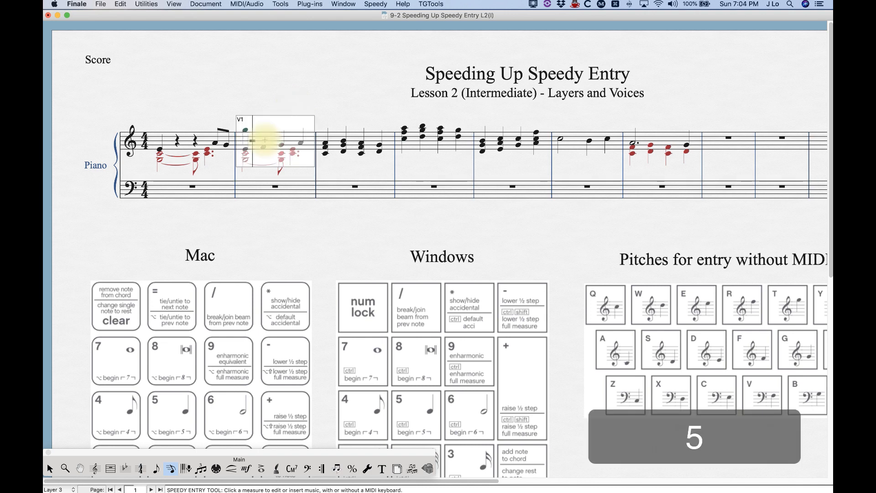
pyautogui.press('5')
pyautogui.press('5')
pyautogui.press('4')
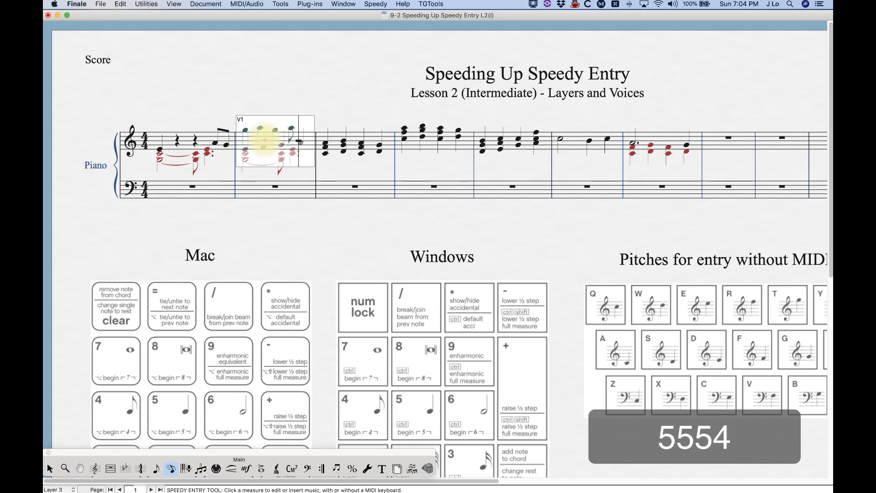
pyautogui.press('4')
pyautogui.click(254, 98)
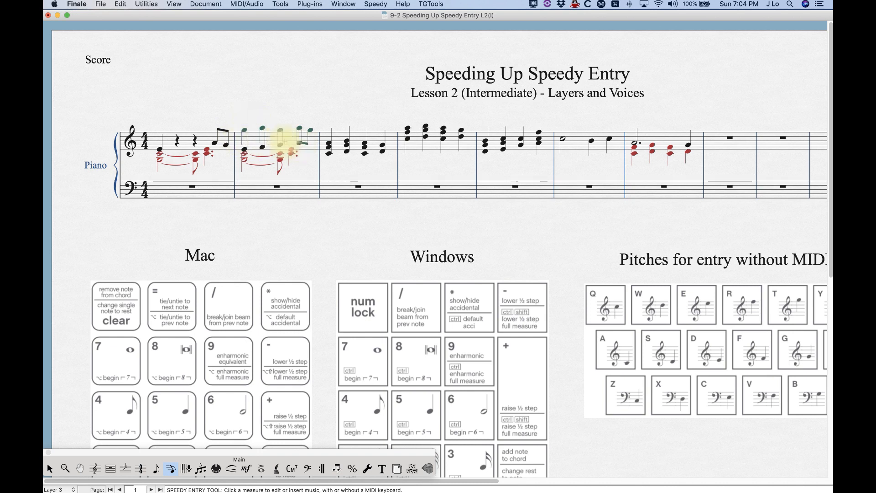
# Step: Flip the stems of the Layer 3 notes in the second measure to point up and leave the measure
pyautogui.click(245, 139)
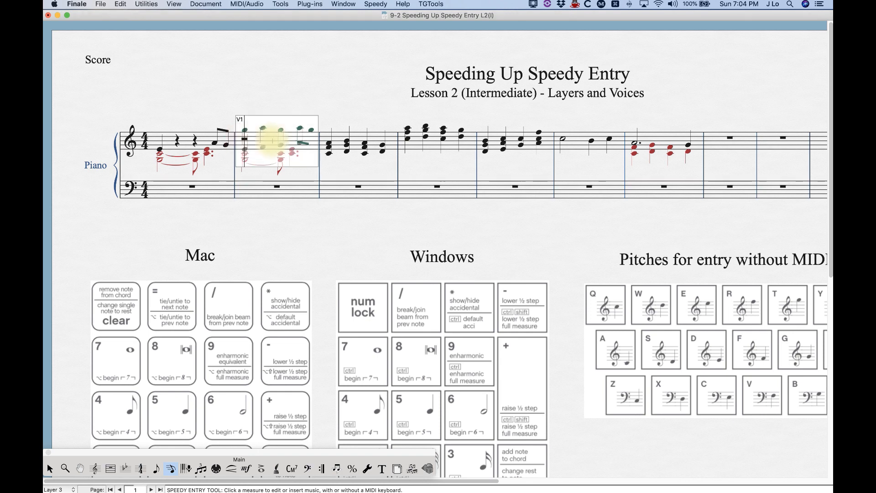
pyautogui.press('Right')
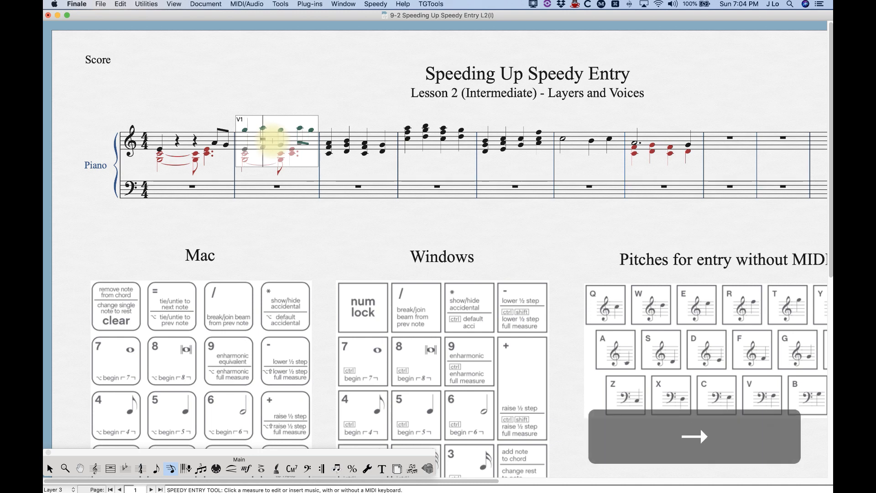
pyautogui.press('Right')
pyautogui.click(280, 98)
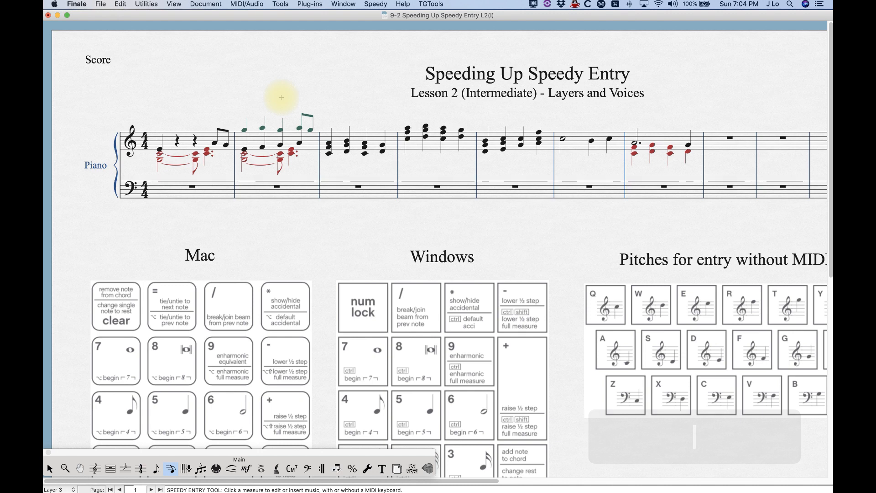
# Step: Enter a whole note C in Layer 4 of the treble staff's second measure and leave the measure
pyautogui.click(245, 139)
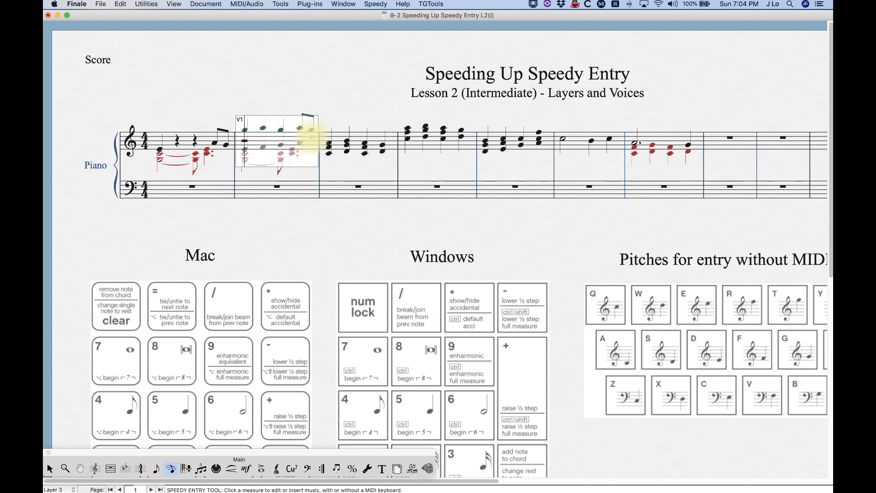
pyautogui.hotkey('shift', 'Down')
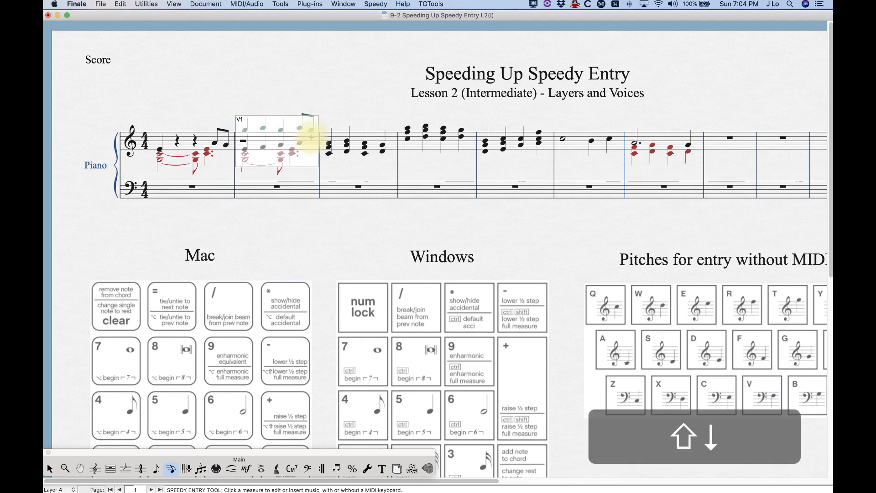
pyautogui.press('7')
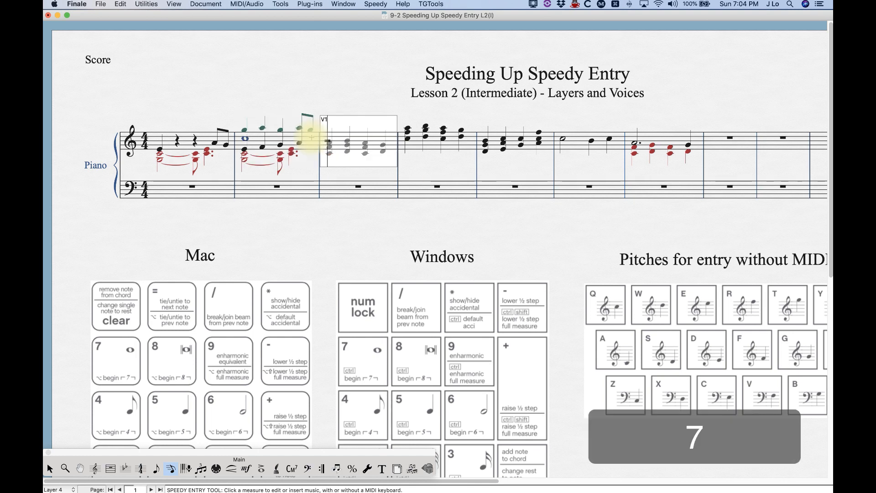
pyautogui.click(267, 98)
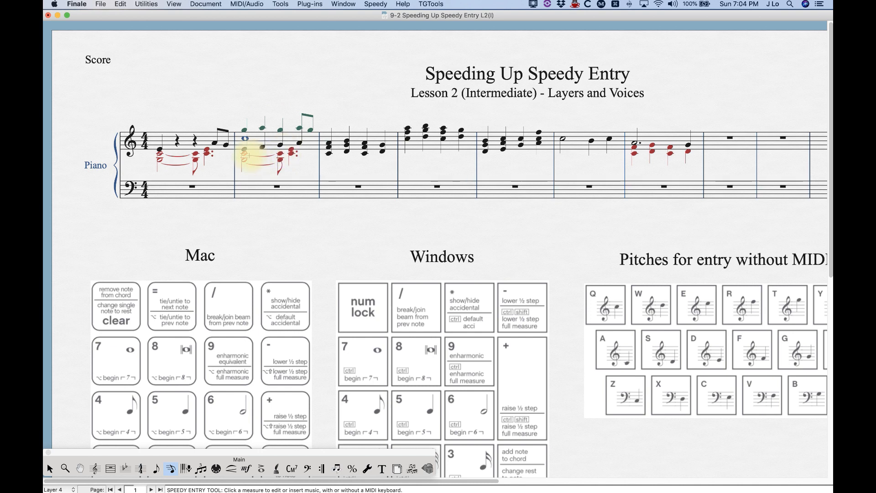
# Step: Open the treble staff's third measure for editing, switch it to Layer 1 and leave it
pyautogui.hscroll(4, 249, 154)
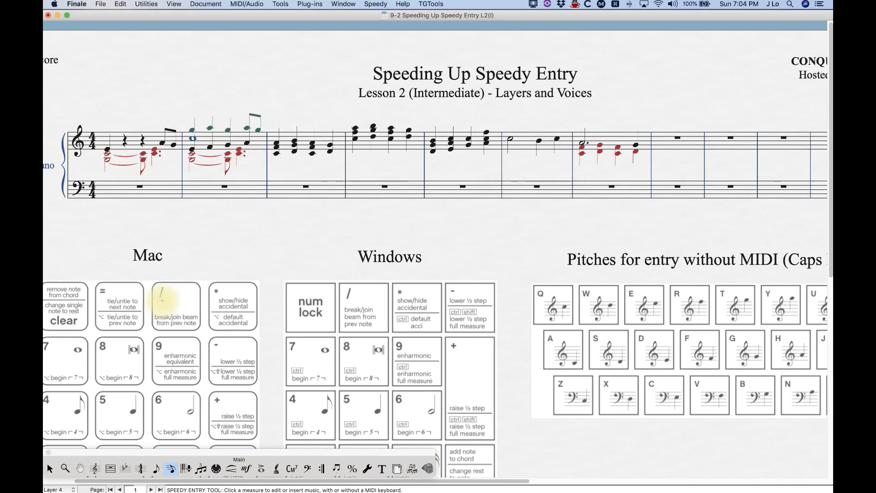
pyautogui.click(329, 137)
pyautogui.press('shift')
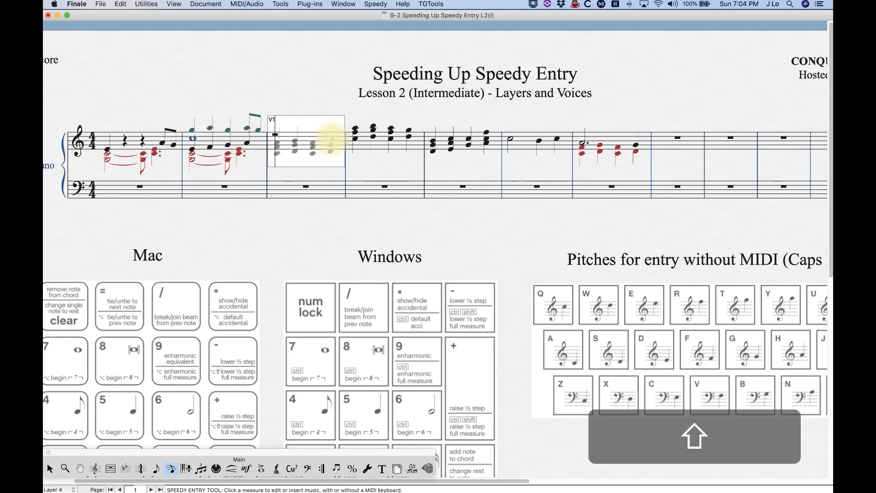
pyautogui.hotkey('shift', 'Down')
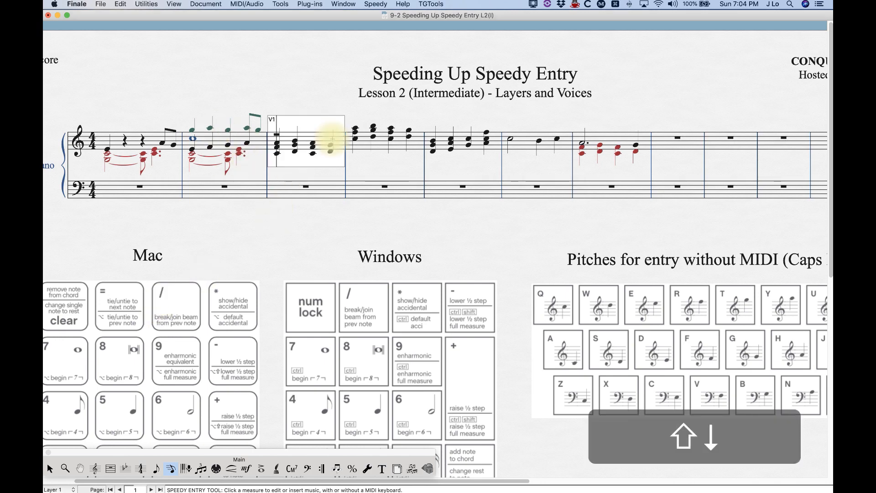
pyautogui.click(311, 104)
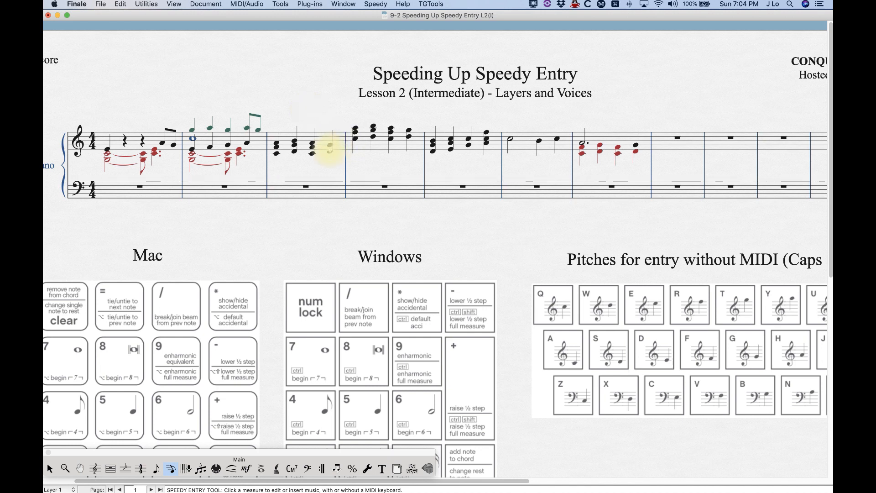
# Step: Enter eighth notes C and B in Voice 2 of Layer 1 under the third measure's last chord, with the crossbar below it
pyautogui.click(330, 147)
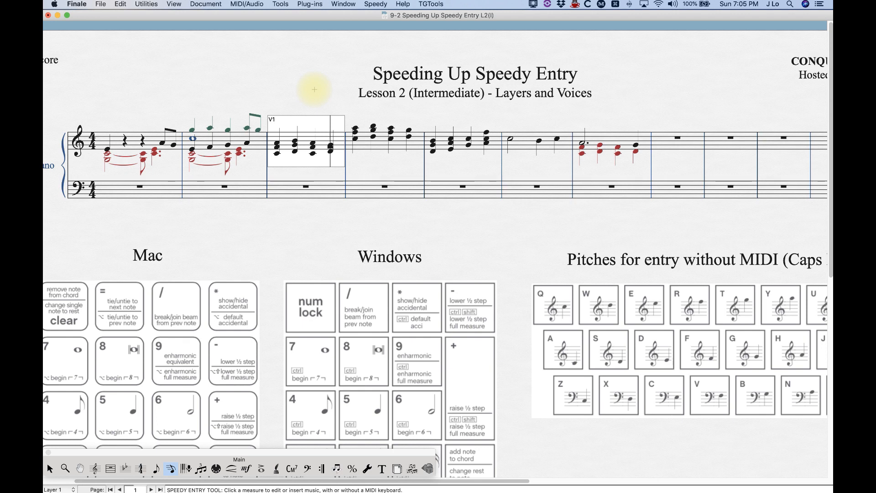
pyautogui.press('Down')
pyautogui.press('Down')
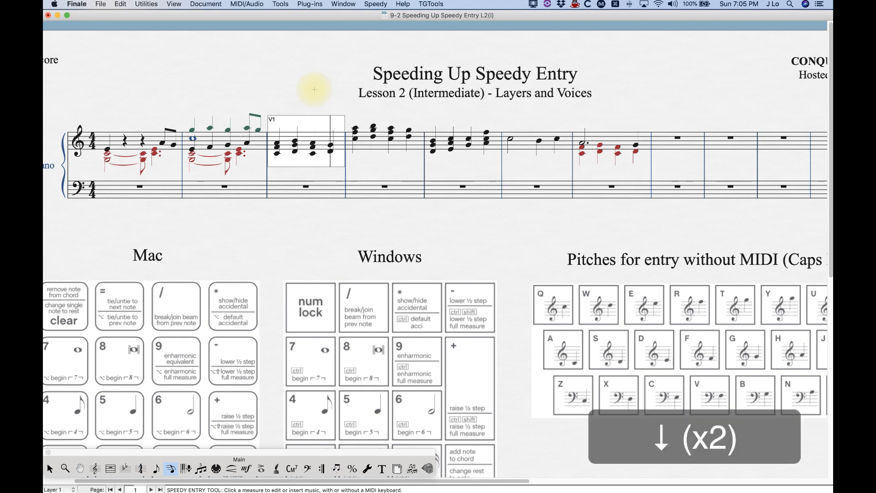
pyautogui.press('Down')
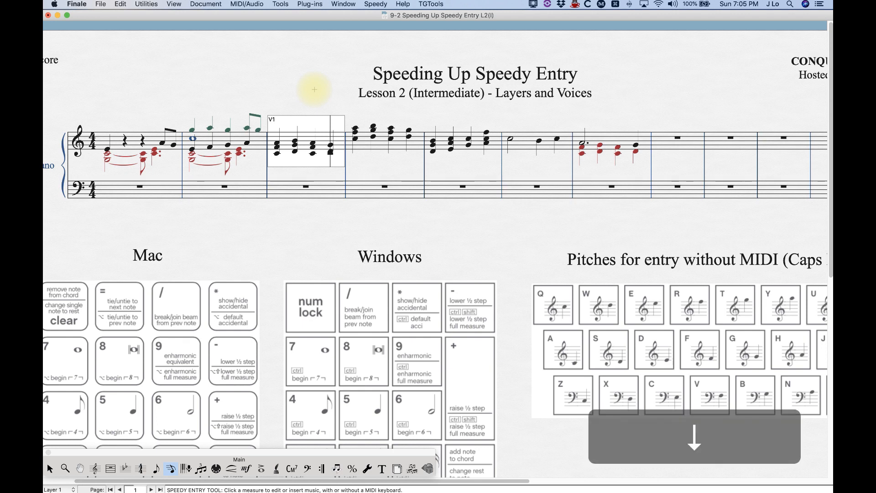
pyautogui.press('Down')
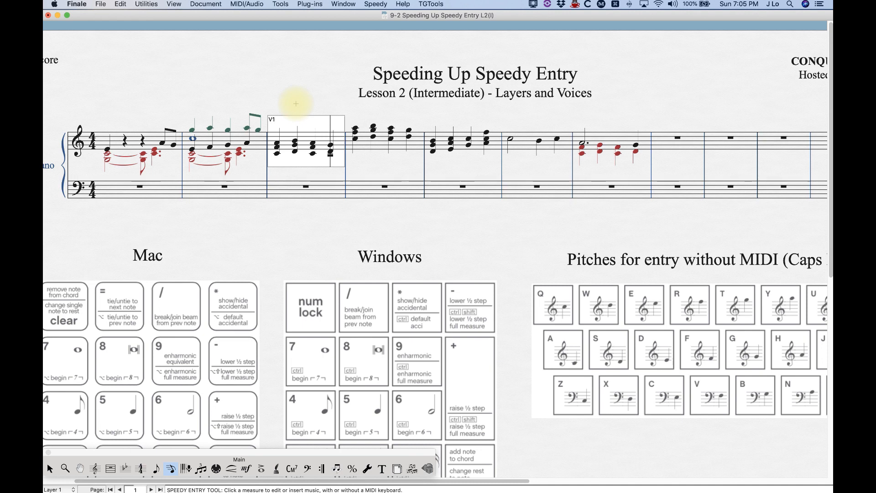
pyautogui.press("'")
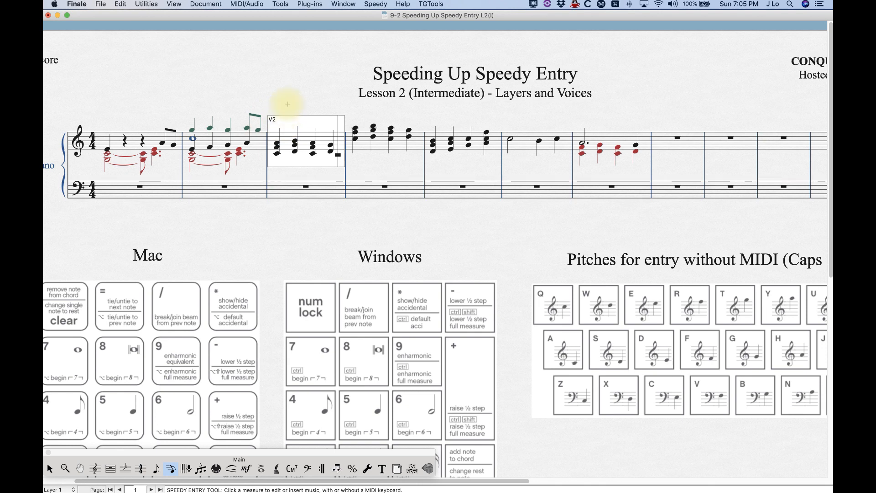
pyautogui.press('4')
pyautogui.press('4')
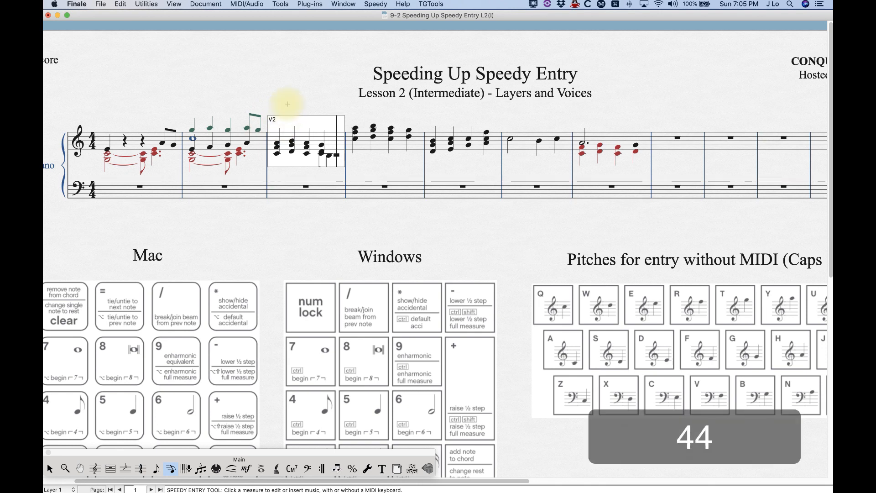
pyautogui.click(287, 104)
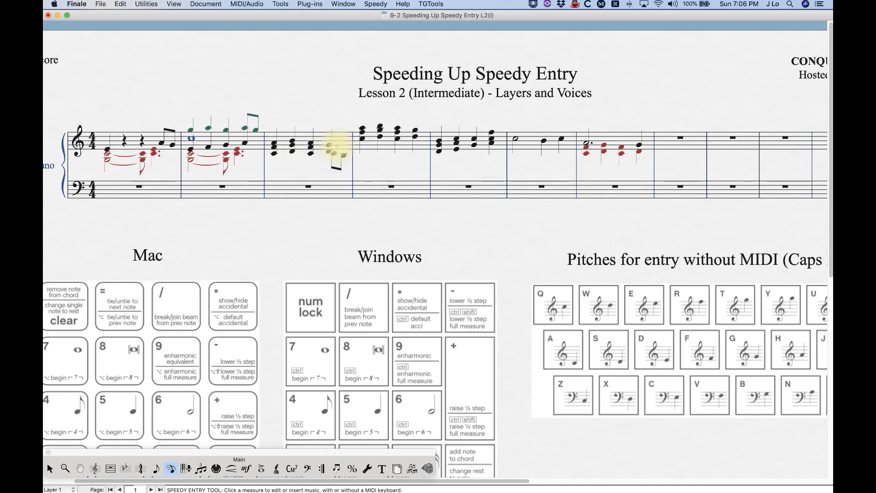
# Step: Delete the two Voice 2 eighth notes from the treble staff's third measure
pyautogui.click(337, 147)
pyautogui.press('BackSpace')
pyautogui.press('BackSpace')
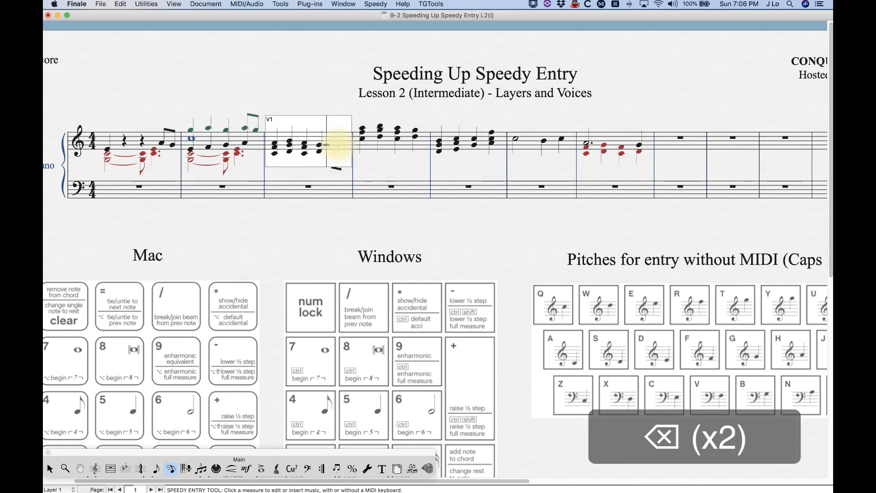
# Step: Enter a half rest, a quarter rest and eighth notes C and B in Layer 2 of the third measure
pyautogui.hotkey('shift', 'Down')
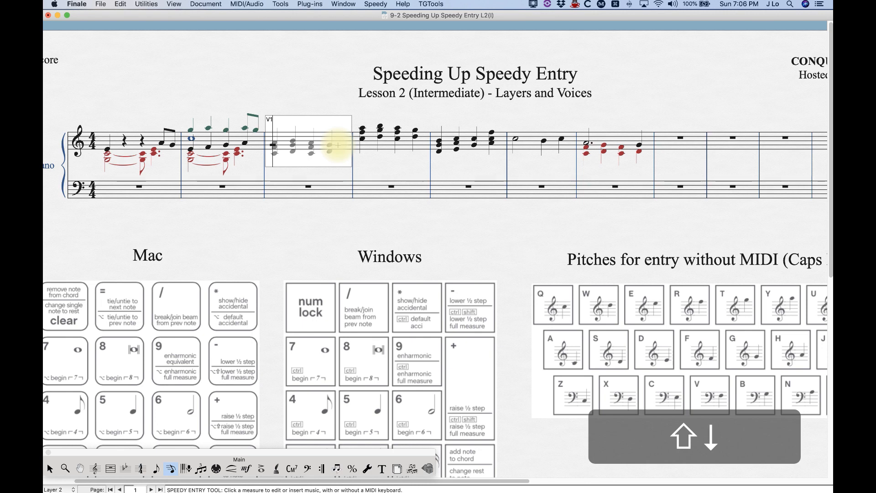
pyautogui.press('6')
pyautogui.press('5')
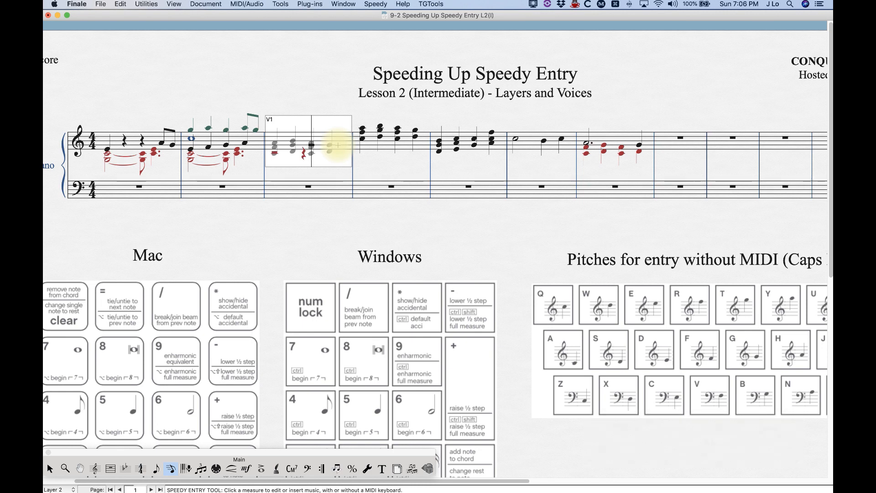
pyautogui.press('4')
pyautogui.press('4')
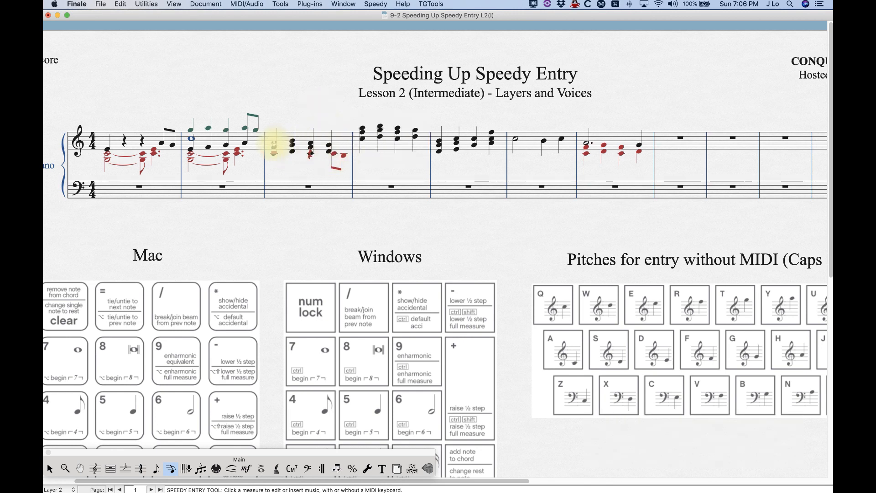
# Step: Delete all Layer 2 rests and notes from the treble staff's third measure
pyautogui.click(278, 144)
pyautogui.press('BackSpace')
pyautogui.press('BackSpace')
pyautogui.press('BackSpace')
pyautogui.press('BackSpace')
pyautogui.press('BackSpace')
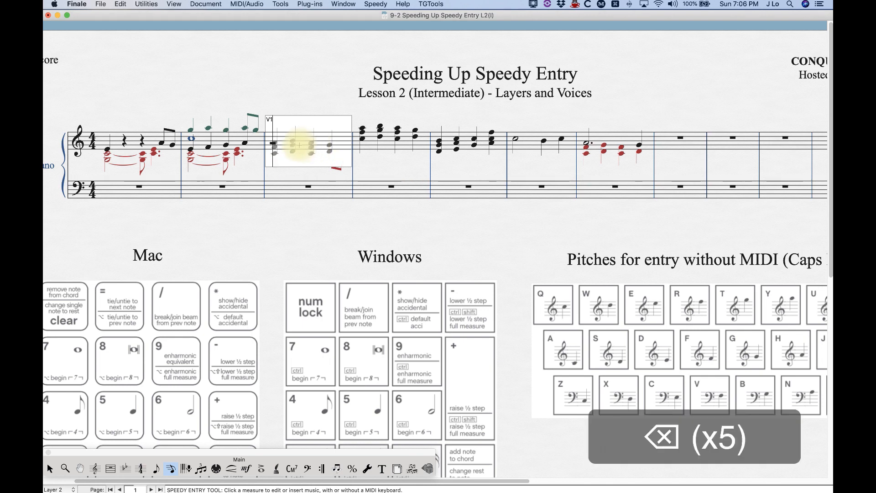
# Step: Return to Layer 1 and place the crossbar below the last chord of the third measure
pyautogui.press('shift')
pyautogui.press('Right')
pyautogui.press('Right')
pyautogui.press('Right')
pyautogui.press('Down')
pyautogui.press('Down')
pyautogui.press('Down')
pyautogui.press('Down')
pyautogui.press('Down')
pyautogui.press('Down')
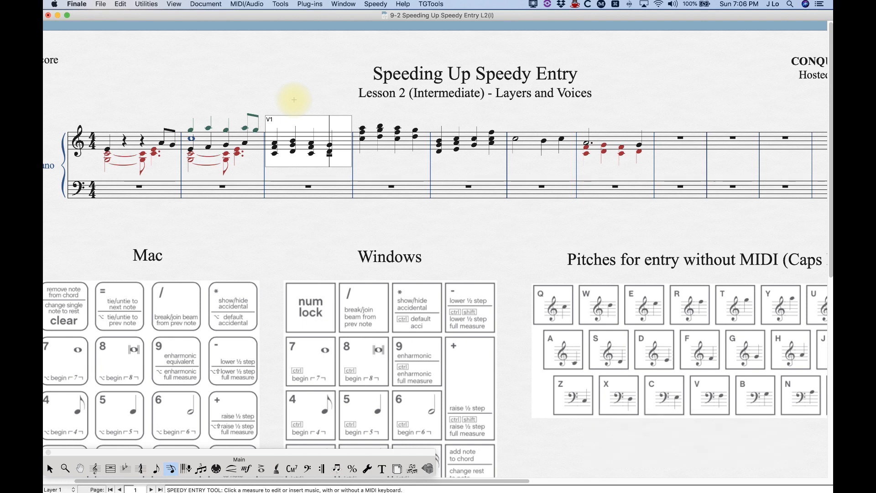
pyautogui.press('Down')
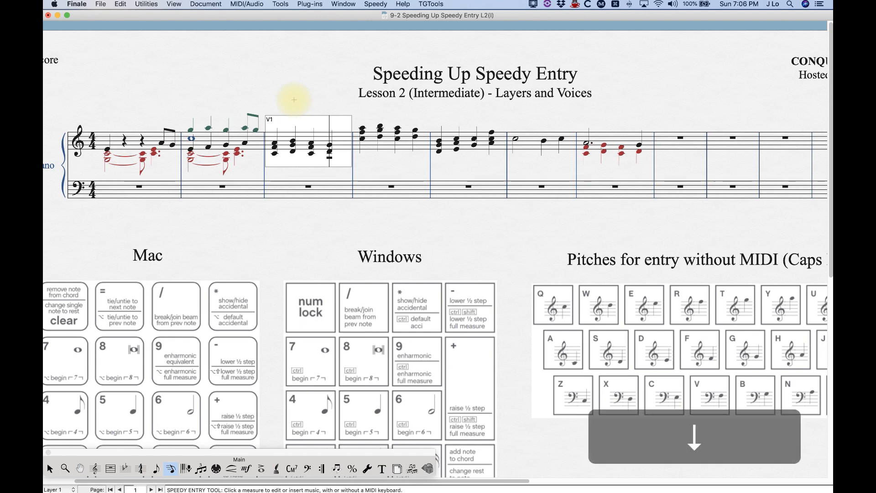
# Step: Move the crossbar repeatedly above and below the third measure's last chord to examine its possible positions
pyautogui.press('Up')
pyautogui.press('Down')
pyautogui.press('Up')
pyautogui.press('Down')
pyautogui.press('Up')
pyautogui.press('Up')
pyautogui.press('Up')
pyautogui.press('Up')
pyautogui.press('Up')
pyautogui.press('Up')
pyautogui.press('Up')
pyautogui.press('Up')
pyautogui.press('Up')
pyautogui.press('Up')
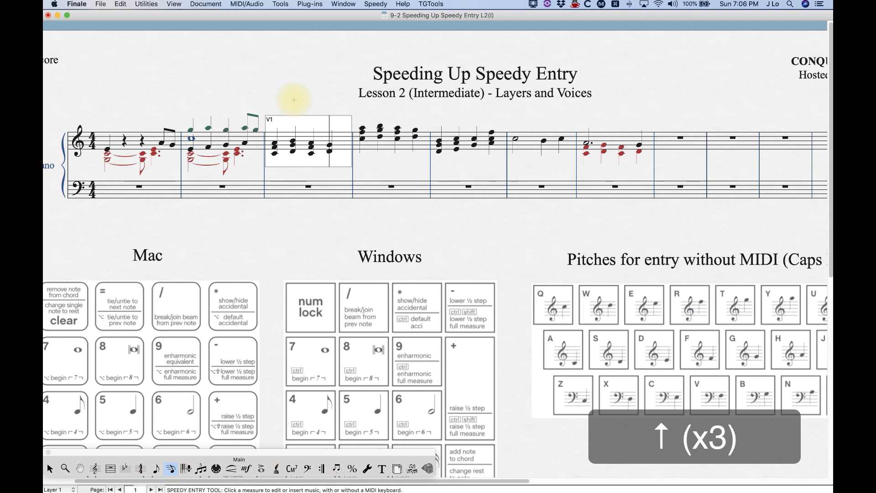
pyautogui.press('Down')
pyautogui.press('Down')
pyautogui.press('Up')
pyautogui.press('Up')
pyautogui.press('Down')
pyautogui.press('Down')
pyautogui.press('Down')
pyautogui.press('Down')
pyautogui.press('Down')
pyautogui.press('Down')
pyautogui.press('Down')
pyautogui.press('Down')
pyautogui.press('Down')
pyautogui.press('Down')
pyautogui.press('Up')
pyautogui.press('Up')
pyautogui.press('Up')
pyautogui.press('Up')
pyautogui.press('Up')
pyautogui.press('Up')
pyautogui.press('Up')
pyautogui.press('Up')
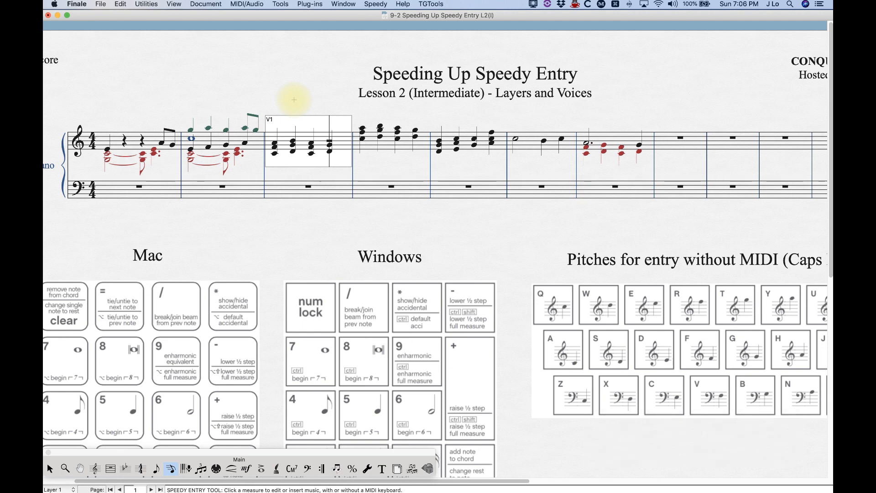
# Step: Place the crossbar below the last chord, enter eighth notes C and B in Voice 2 and leave the measure
pyautogui.press('Down')
pyautogui.press('Down')
pyautogui.press('Down')
pyautogui.press('Down')
pyautogui.press('Down')
pyautogui.press('Down')
pyautogui.press('Down')
pyautogui.press('Down')
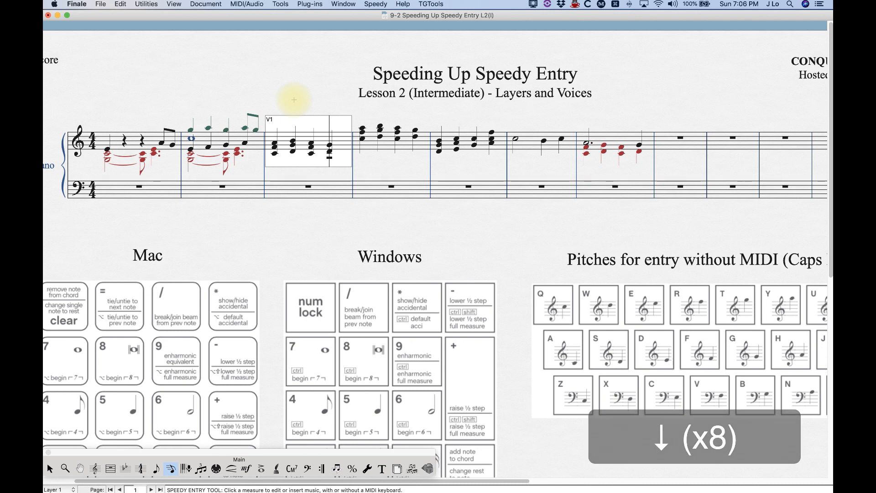
pyautogui.press("'")
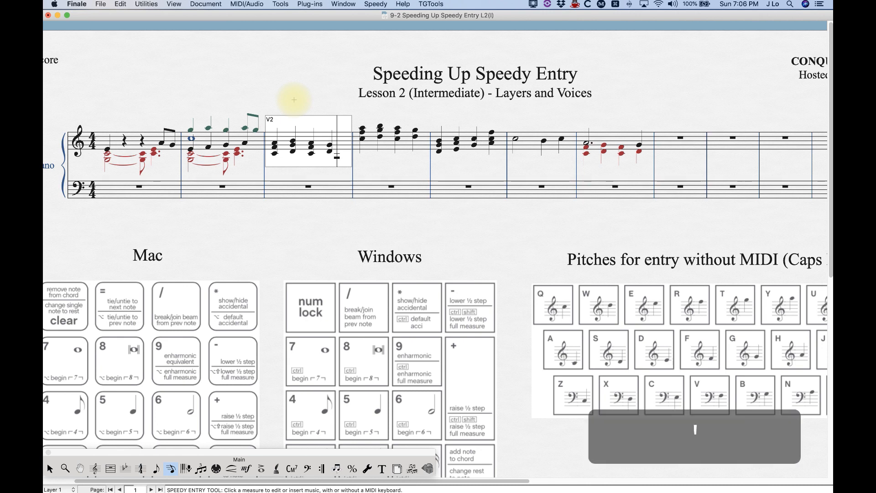
pyautogui.press('4')
pyautogui.press('4')
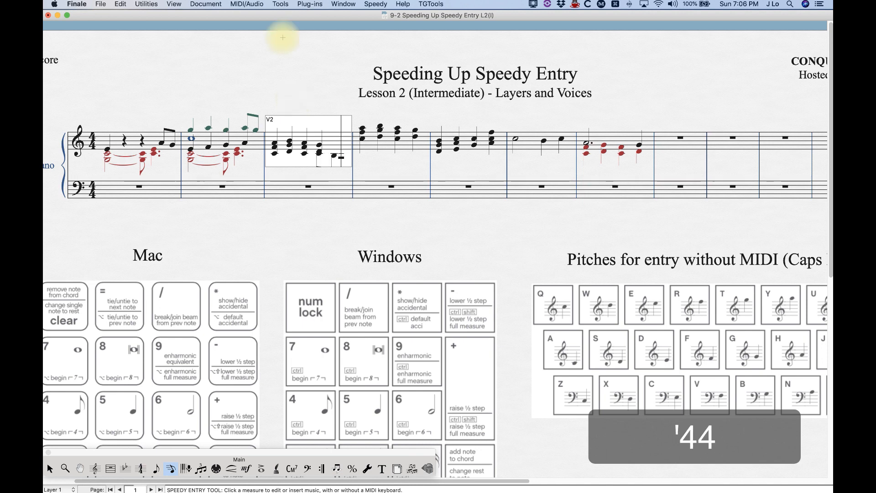
pyautogui.click(293, 70)
# Step: Delete the two downward-stemmed Voice 2 eighth notes at the end of the third measure
pyautogui.click(338, 147)
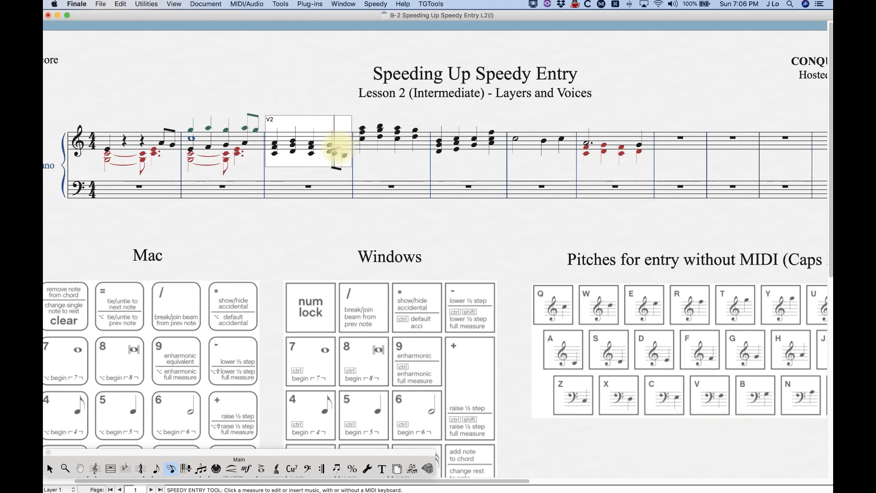
pyautogui.press('BackSpace')
pyautogui.press('BackSpace')
# Step: With the crossbar above the last chord, enter two eighth notes in Voice 2 with upward stems and leave the measure
pyautogui.press('shift')
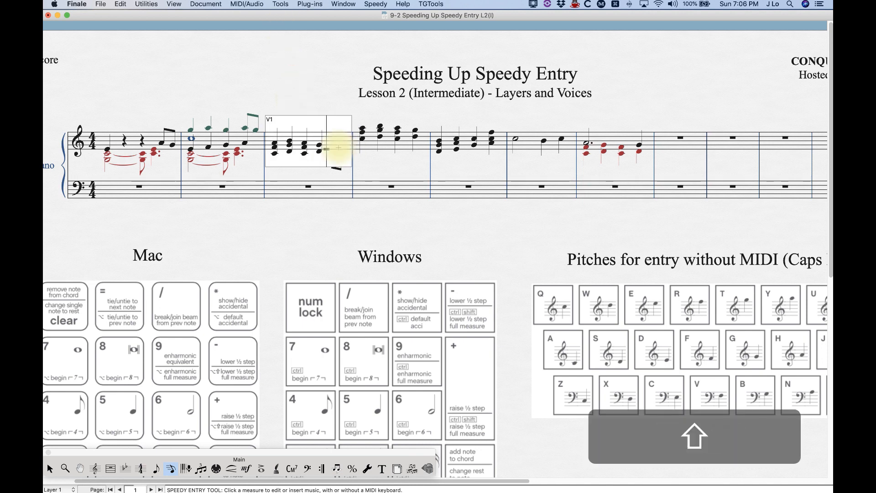
pyautogui.press('Up')
pyautogui.press('Up')
pyautogui.press('Up')
pyautogui.press('Up')
pyautogui.press('Left')
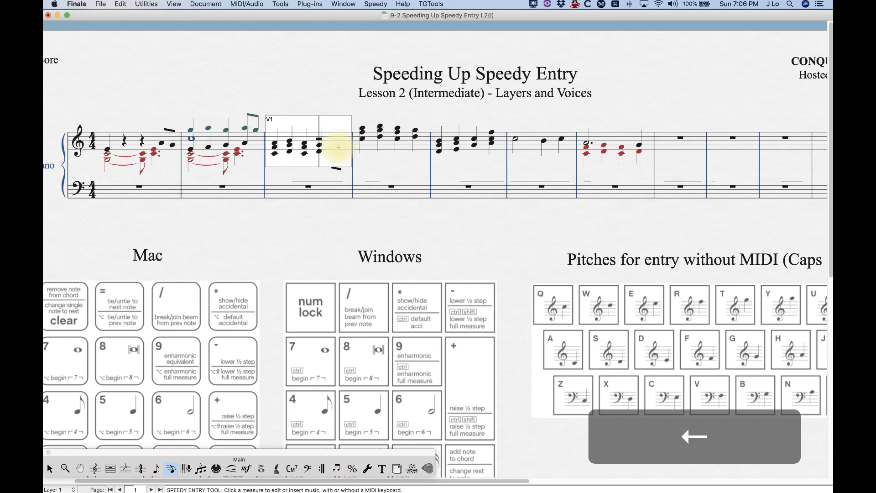
pyautogui.press("'")
pyautogui.press('4')
pyautogui.press('4')
pyautogui.click(313, 102)
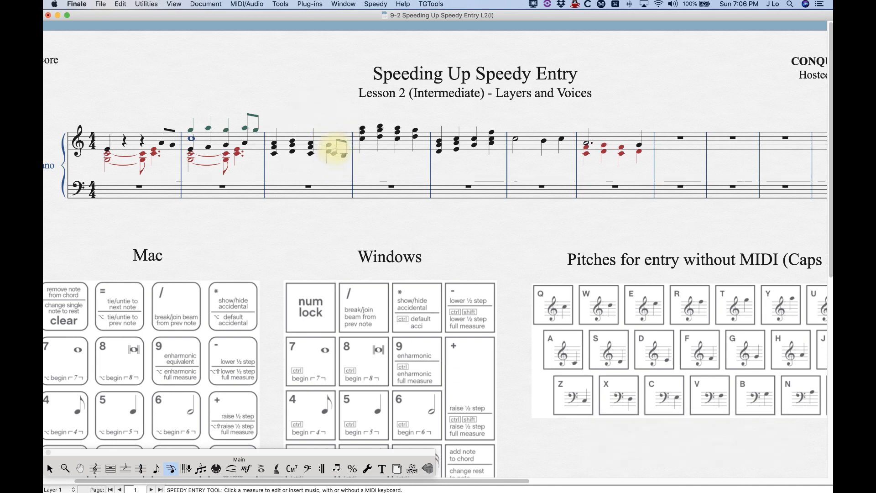
# Step: Delete the upward-stemmed Voice 2 eighth notes from the end of the third measure
pyautogui.click(343, 135)
pyautogui.press('BackSpace')
pyautogui.press('BackSpace')
pyautogui.press('BackSpace')
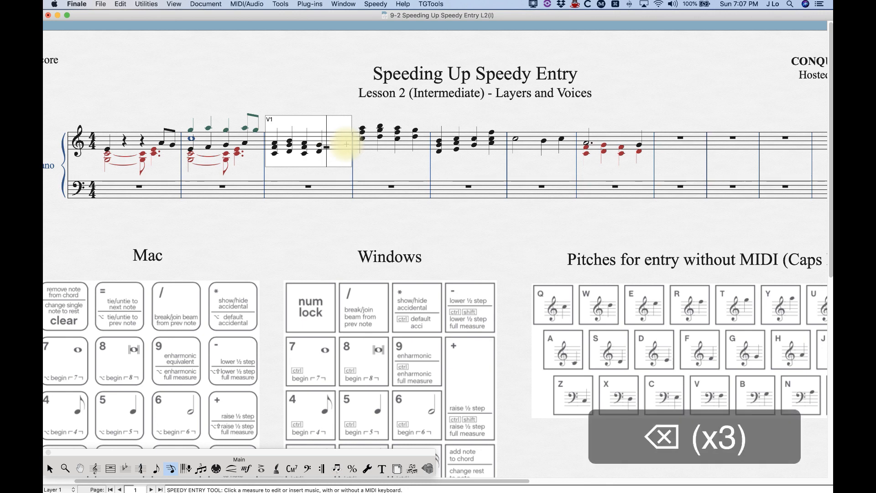
# Step: Raise the crossbar above the third measure's last chord, enter two up-stemmed eighth notes in Voice 2 and leave the measure
pyautogui.press('Up')
pyautogui.press('Left')
pyautogui.press('Up')
pyautogui.press('Up')
pyautogui.press('Up')
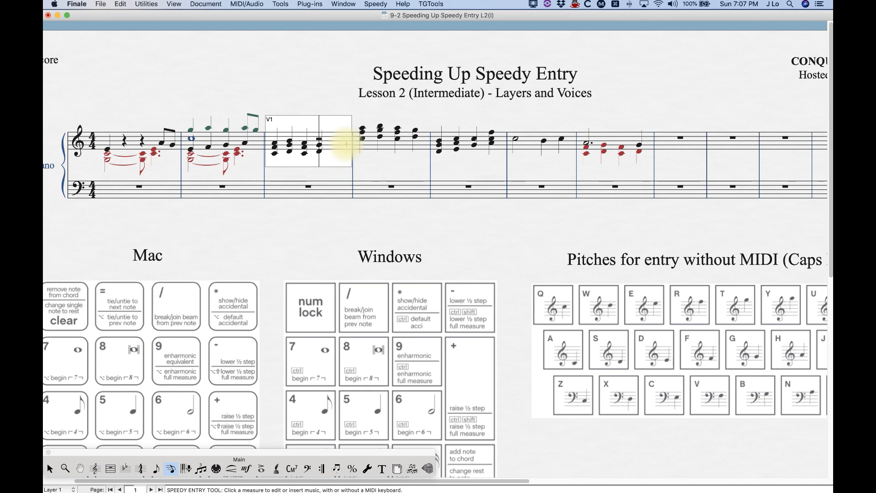
pyautogui.press("'")
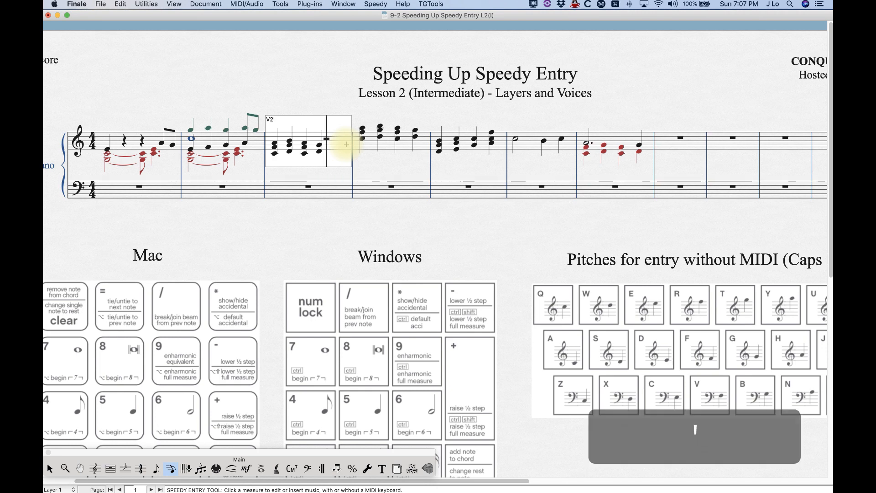
pyautogui.press('4')
pyautogui.press('4')
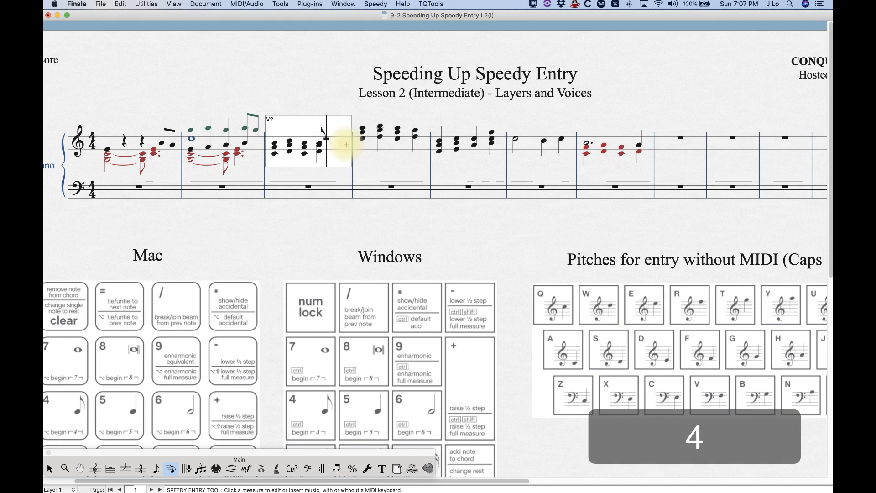
pyautogui.click(341, 123)
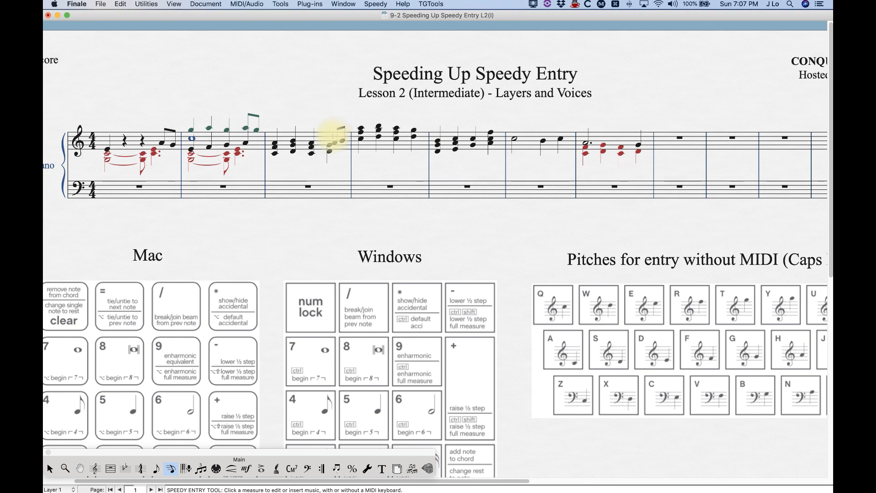
# Step: Delete the two Voice 2 eighth notes on the third measure's last beat and leave the measure
pyautogui.click(336, 137)
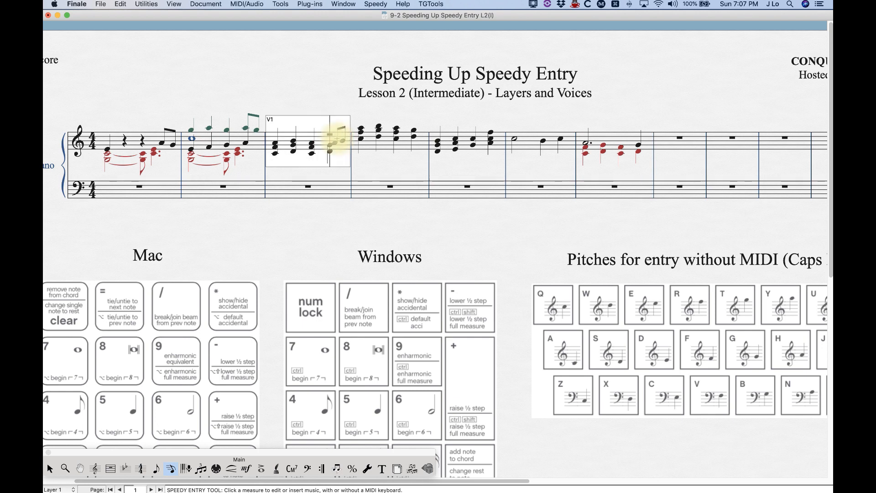
pyautogui.press('Right')
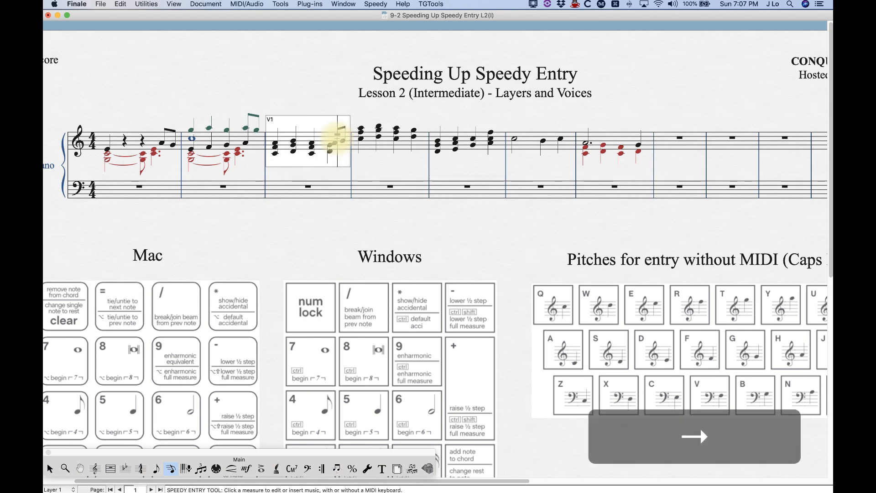
pyautogui.press("'")
pyautogui.press('BackSpace')
pyautogui.press('BackSpace')
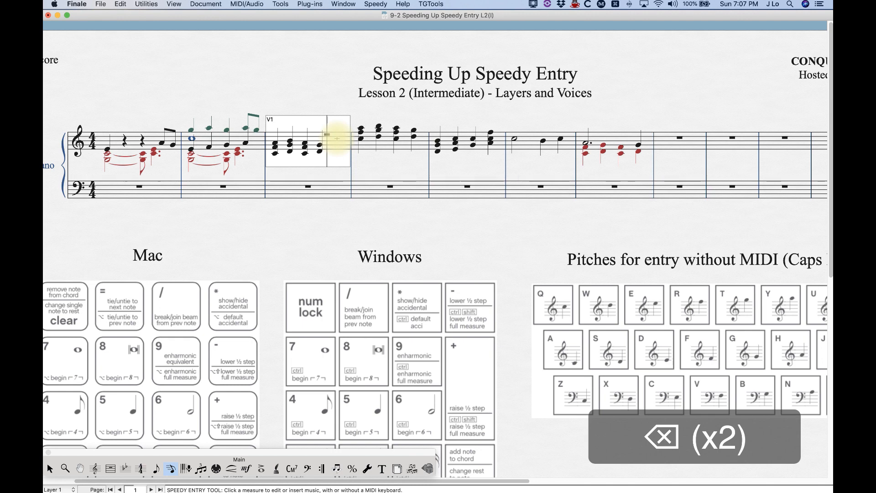
pyautogui.click(317, 93)
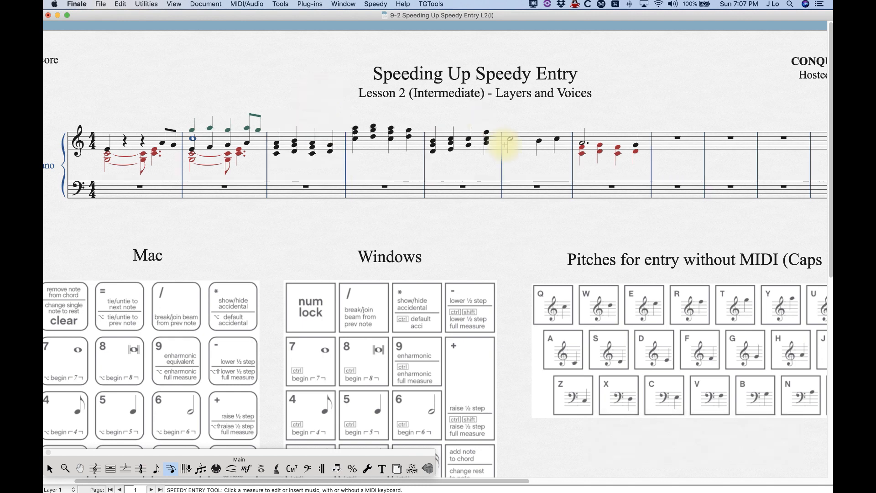
# Step: In the sixth measure, place the crossbar below the half note and enter Voice 2 eighth notes G, F, E, D, C, D, E, F
pyautogui.click(513, 142)
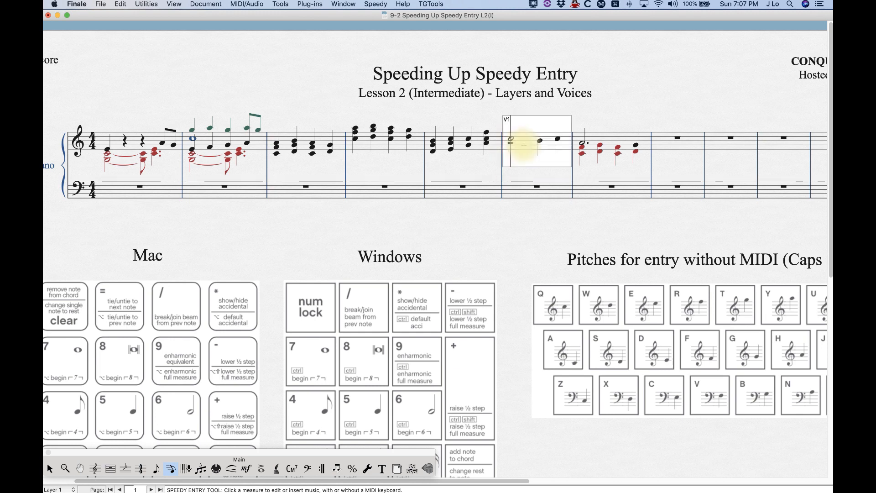
pyautogui.press('Down')
pyautogui.press('Down')
pyautogui.press("'")
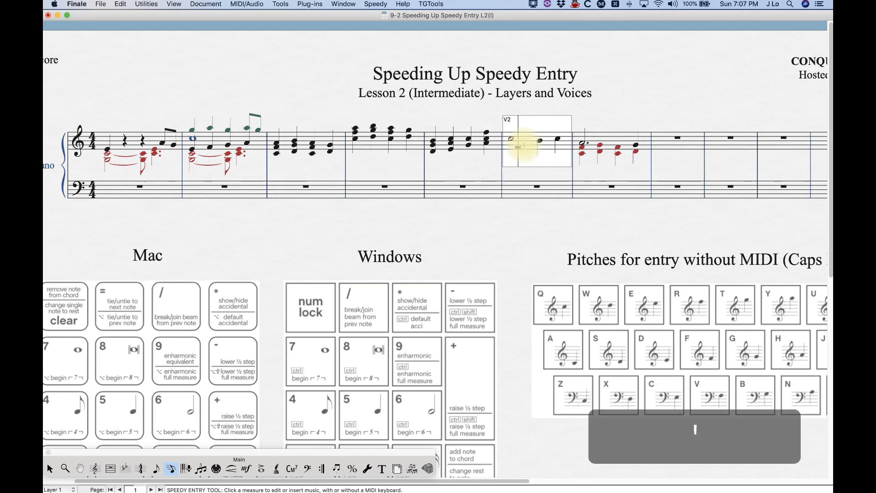
pyautogui.press('4')
pyautogui.press('4')
pyautogui.press('4')
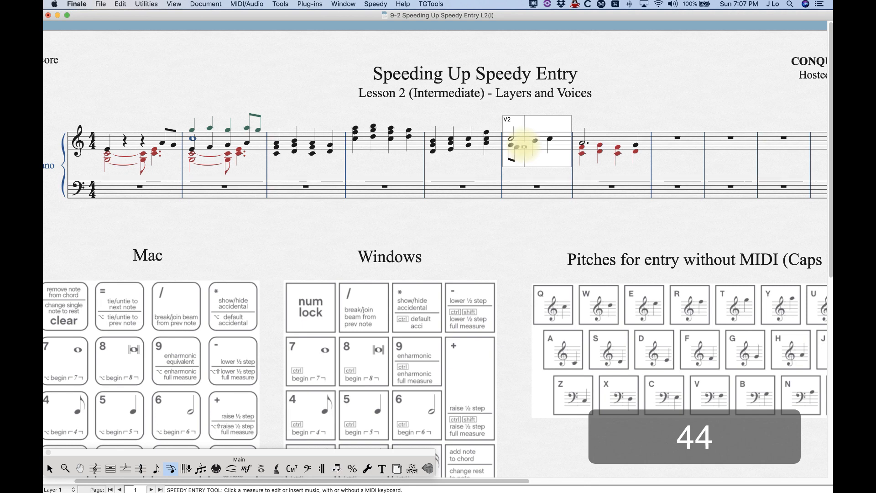
pyautogui.press('4')
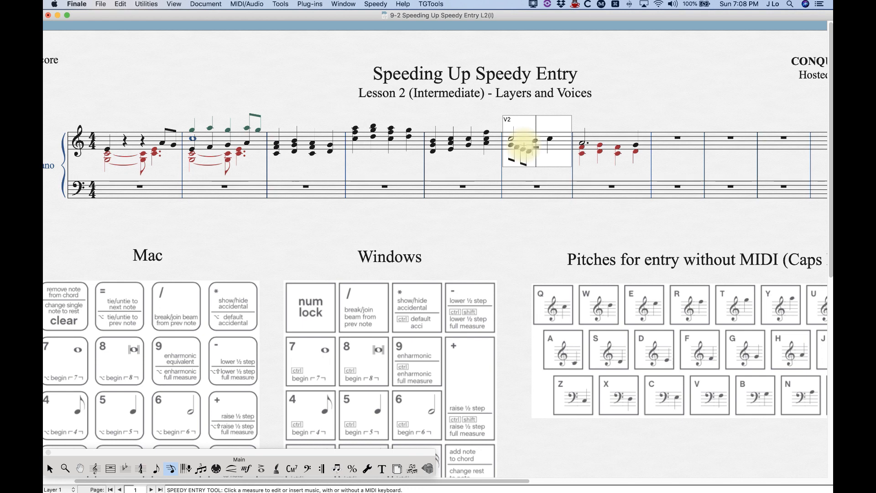
pyautogui.press('4')
pyautogui.press('4')
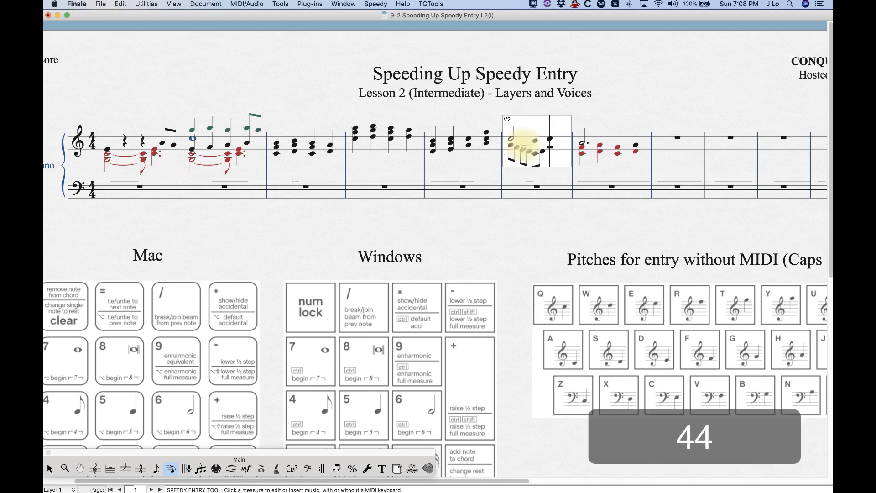
pyautogui.press('4')
pyautogui.press('4')
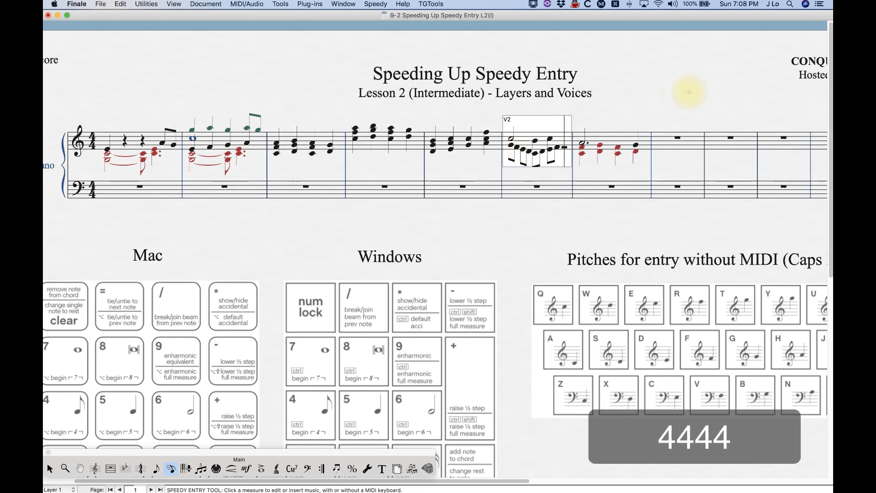
pyautogui.click(670, 92)
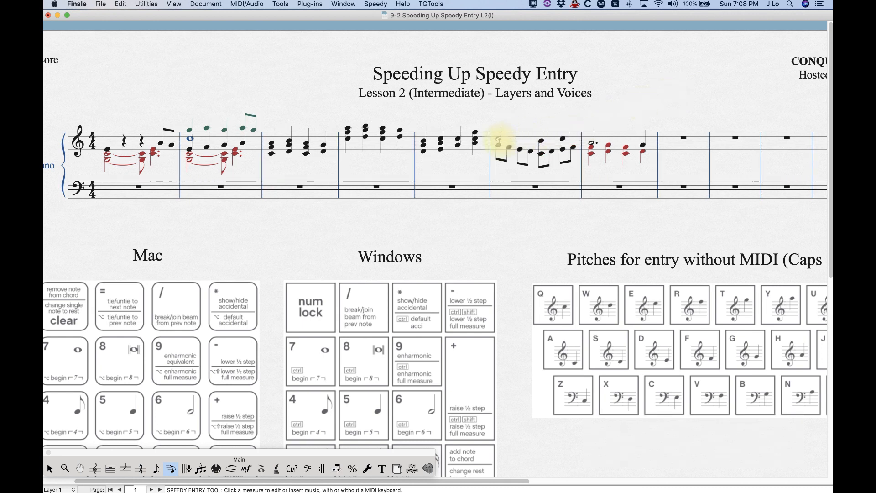
# Step: Delete all eight Voice 2 eighth notes from the sixth measure
pyautogui.click(516, 142)
pyautogui.hotkey('shift', 'Down')
pyautogui.hotkey('shift', 'Up')
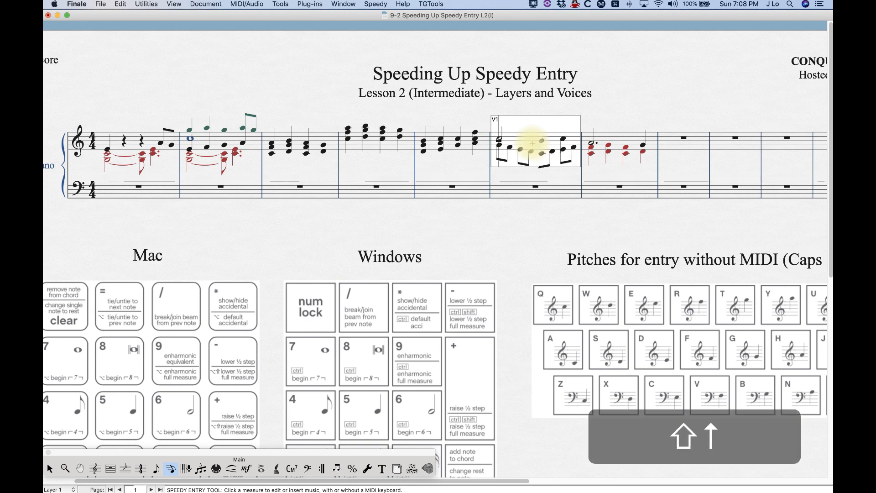
pyautogui.press("'")
pyautogui.press('BackSpace')
pyautogui.press('BackSpace')
pyautogui.press('BackSpace')
pyautogui.press('BackSpace')
pyautogui.press('BackSpace')
pyautogui.press('BackSpace')
pyautogui.press('BackSpace')
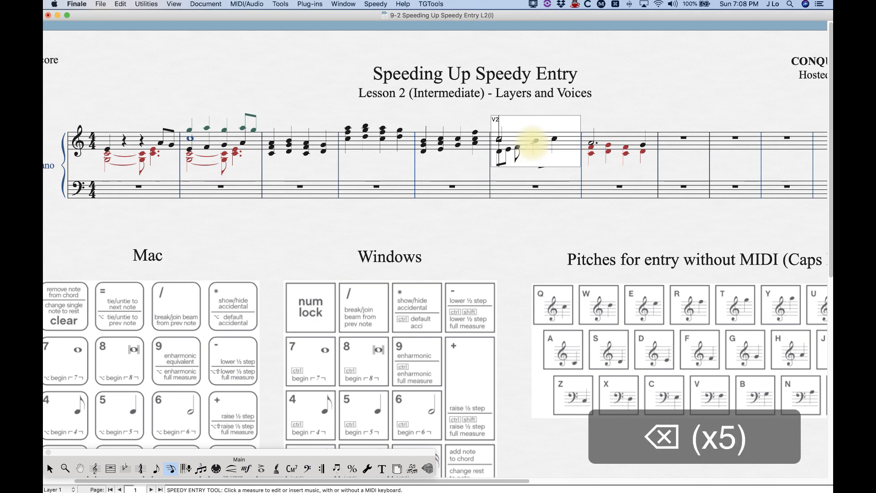
pyautogui.press('BackSpace')
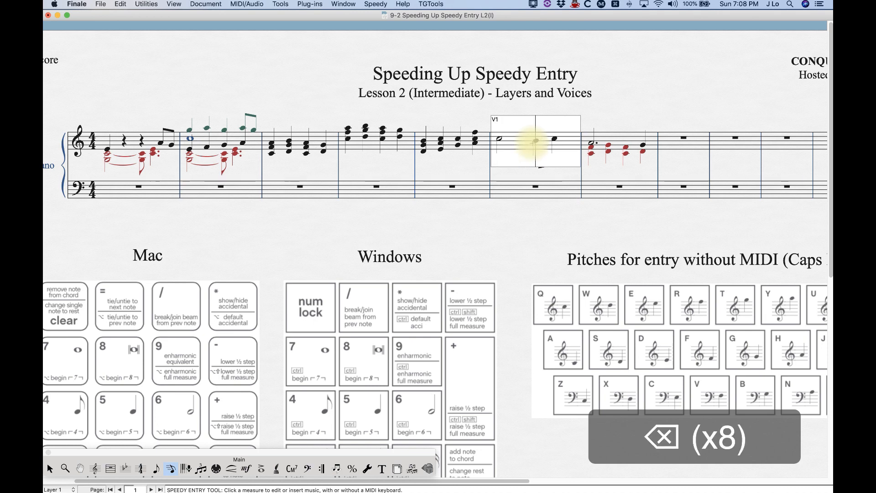
# Step: With the crossbar below the sixth measure's half note, enter eighth notes G, F, E and D in Voice 2
pyautogui.press('Left')
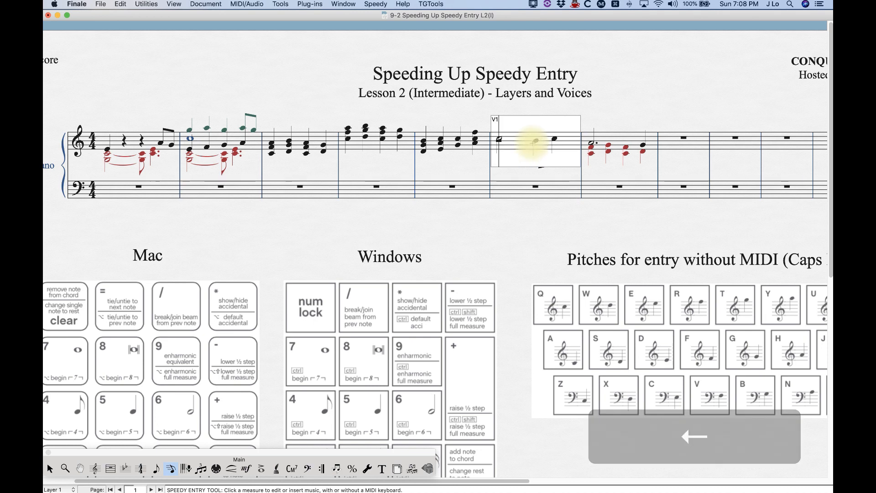
pyautogui.press('Down')
pyautogui.press('Down')
pyautogui.press('Down')
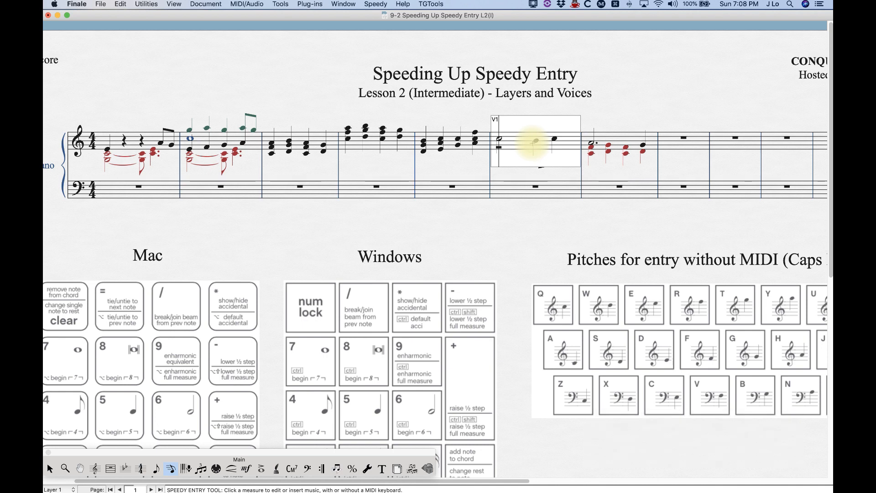
pyautogui.press("'")
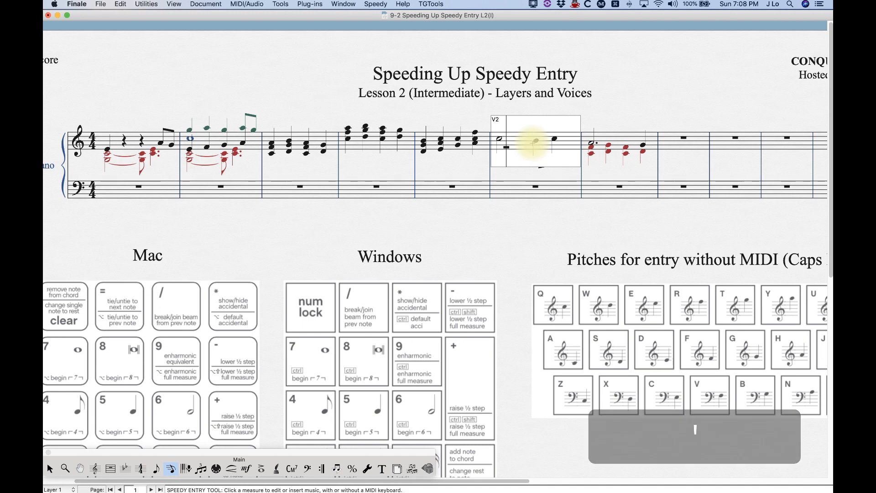
pyautogui.press('4')
pyautogui.press('4')
pyautogui.press('4')
pyautogui.press('4')
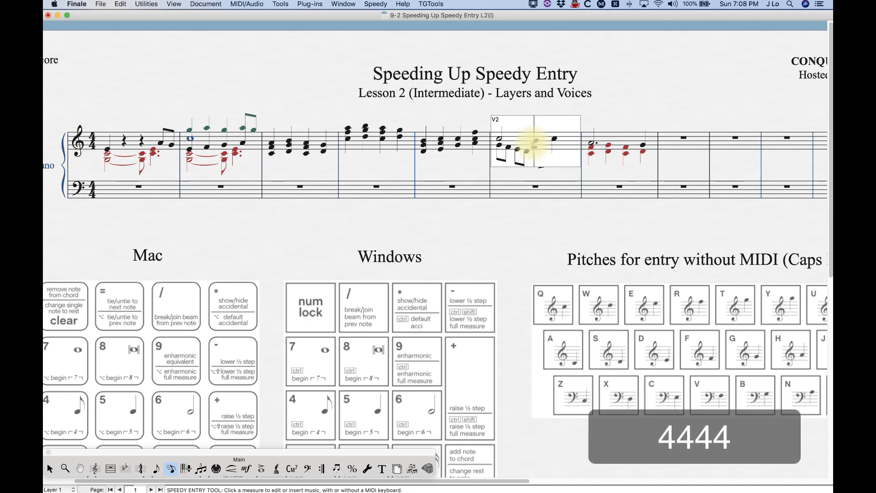
# Step: Returning to Voice 1 before each pair, enter Voice 2 eighth notes C, D, E and F under the two quarter notes and leave the measure
pyautogui.press("'")
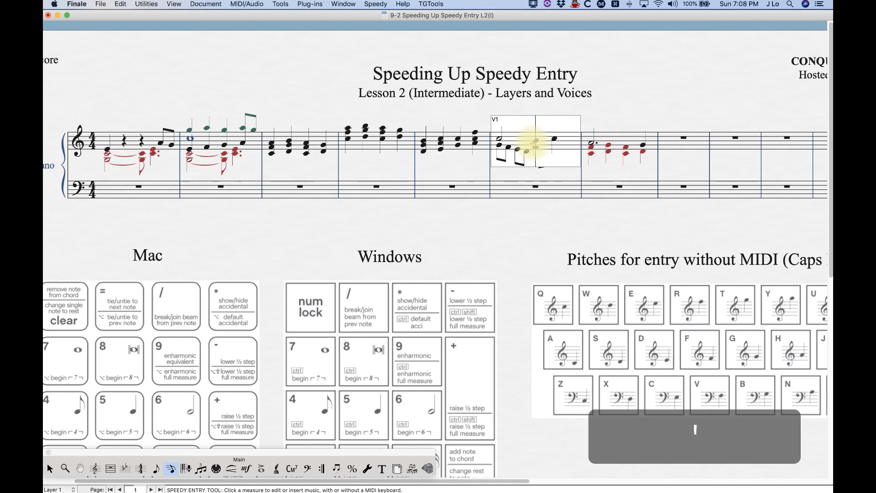
pyautogui.press("'")
pyautogui.press('4')
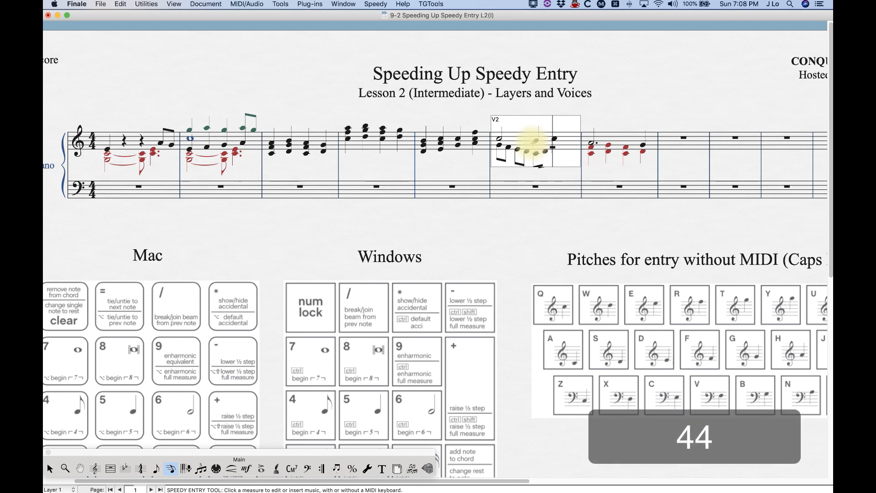
pyautogui.press("'")
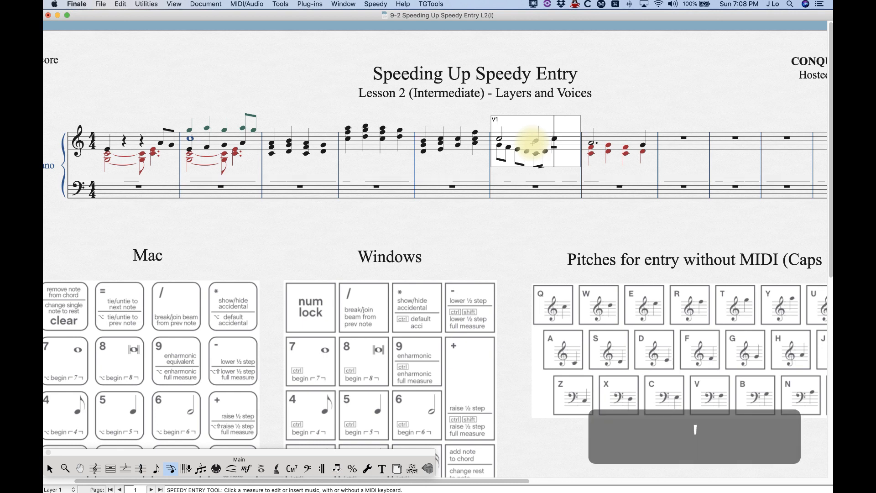
pyautogui.press("'")
pyautogui.press('4')
pyautogui.press('4')
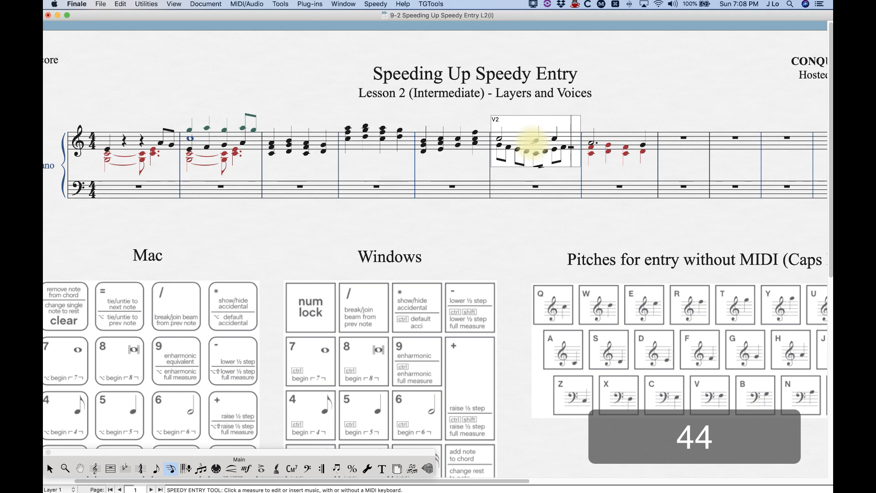
pyautogui.click(635, 103)
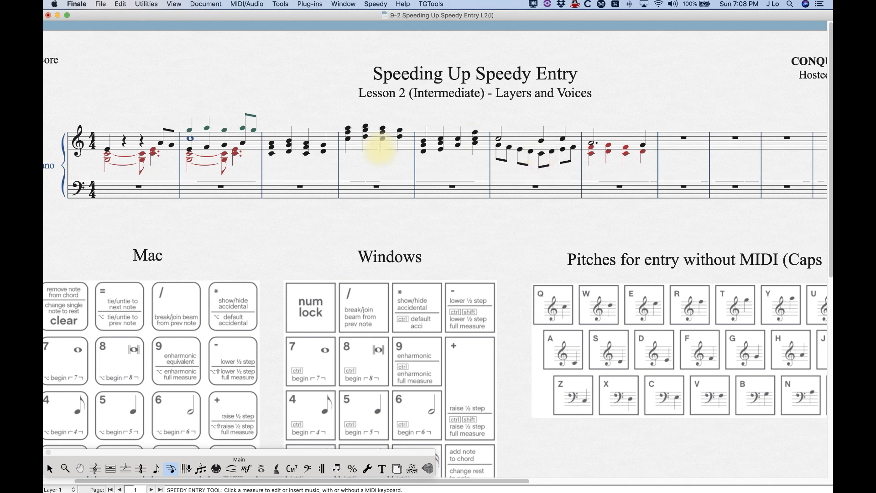
# Step: Lower the crossbar below the third measure's last chord and enter down-stemmed eighth notes C and B in Voice 2
pyautogui.click(335, 144)
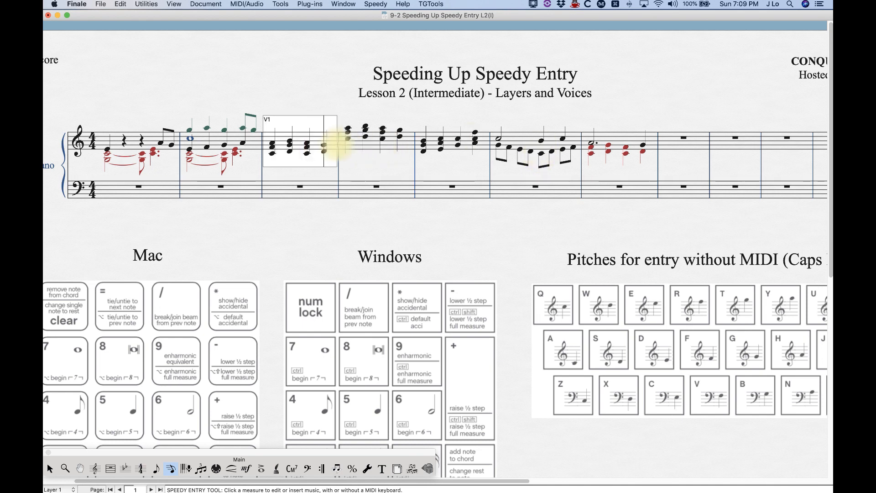
pyautogui.press('Down')
pyautogui.press('Down')
pyautogui.press('Down')
pyautogui.press('Down')
pyautogui.press('Down')
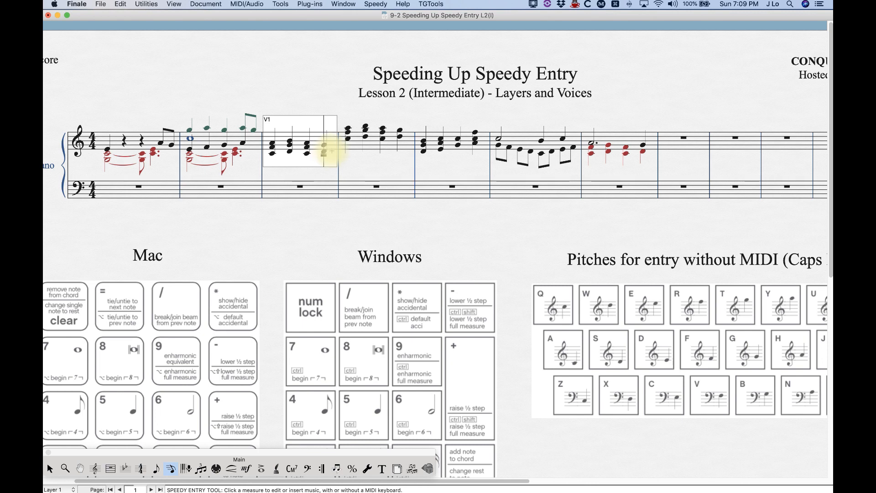
pyautogui.press("'")
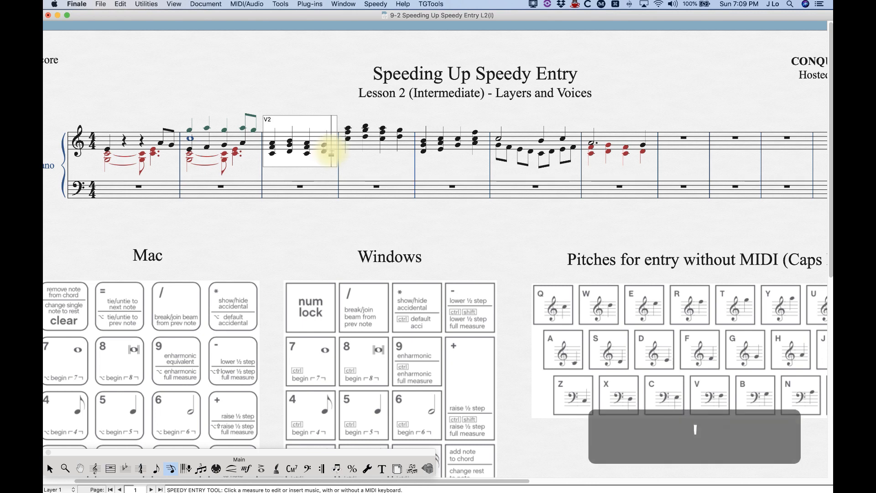
pyautogui.press('4')
pyautogui.press('4')
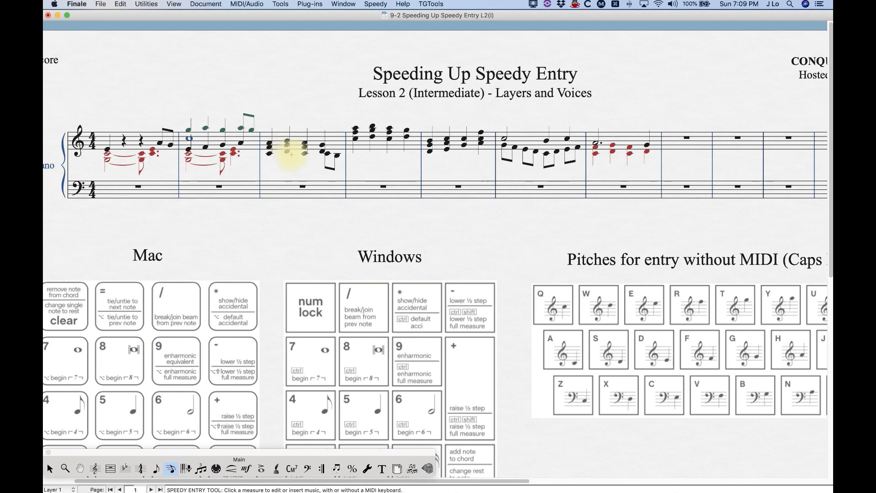
pyautogui.hscroll(-3, 279, 215)
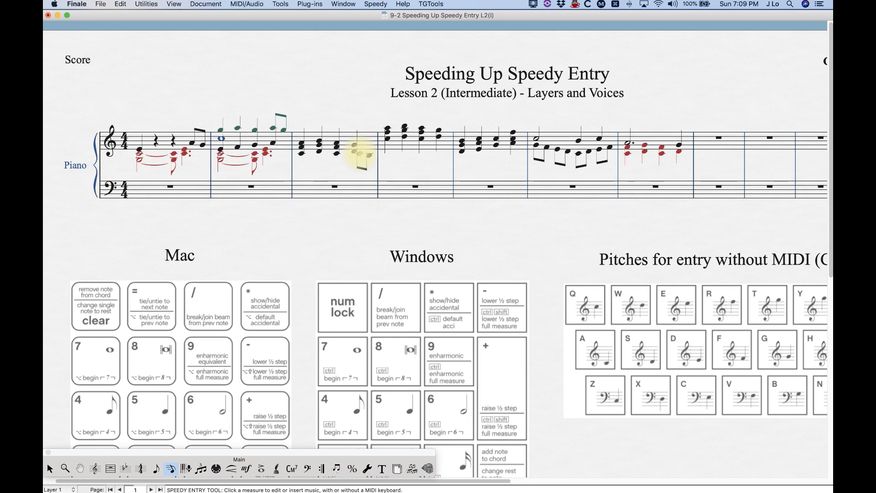
pyautogui.hscroll(3, 336, 186)
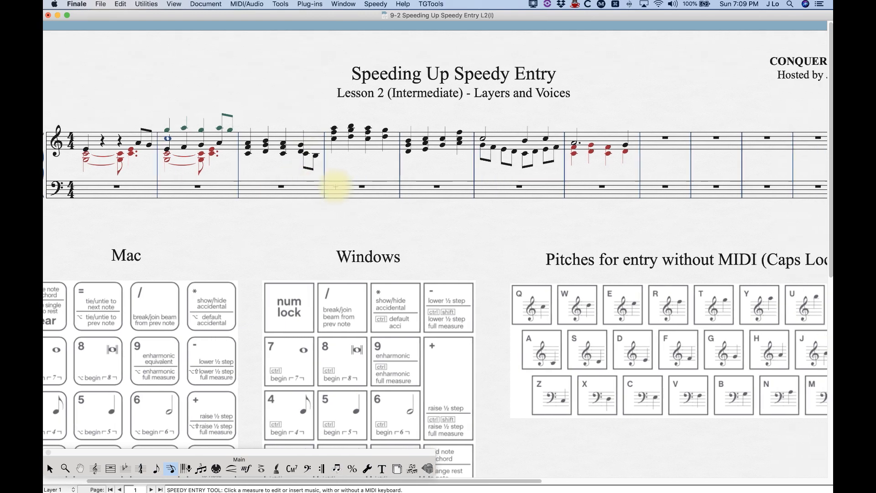
pyautogui.hscroll(3, 336, 186)
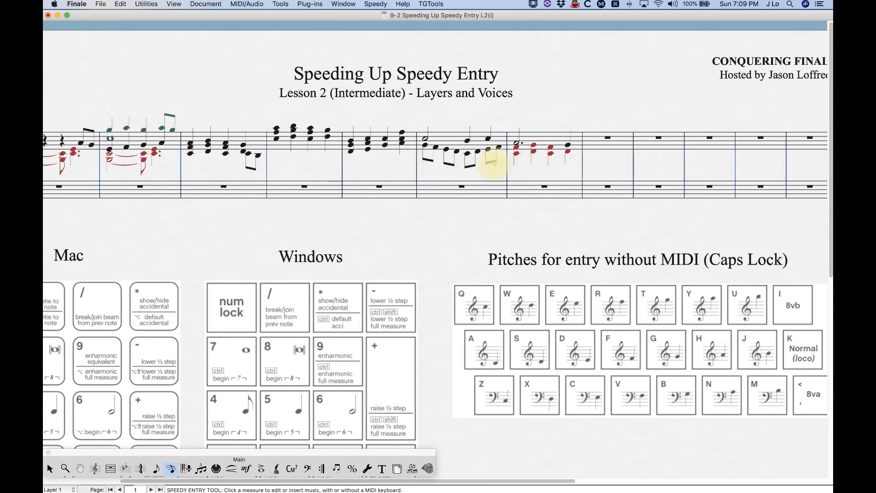
pyautogui.hscroll(2, 496, 160)
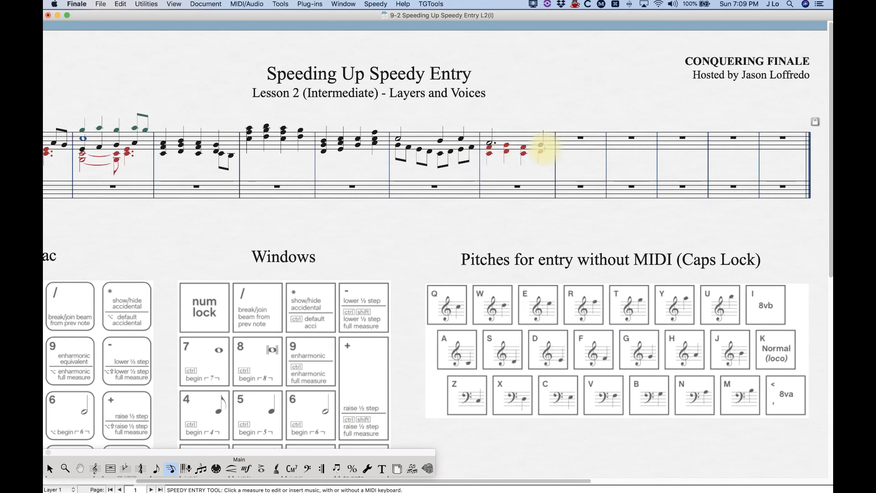
# Step: In Layer 2 of the seventh measure, enter two Voice 2 eighth notes on the fourth beat and leave the measure
pyautogui.click(550, 146)
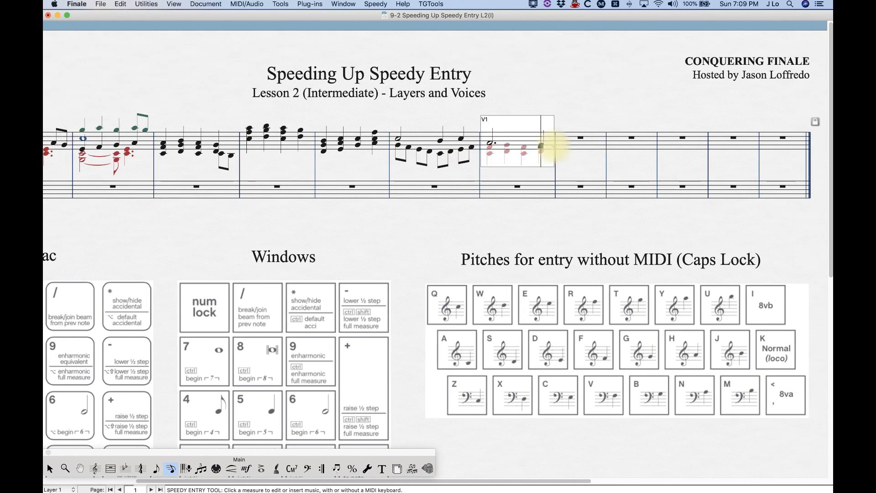
pyautogui.click(516, 95)
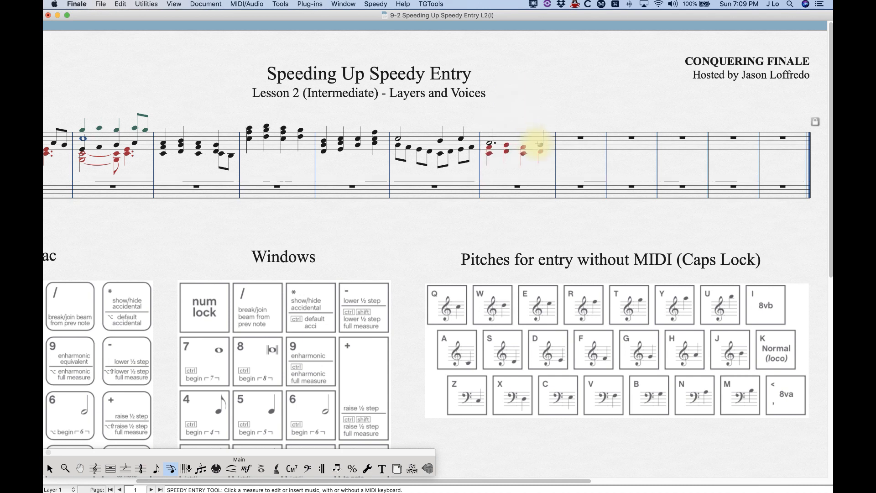
pyautogui.click(543, 148)
pyautogui.hotkey('shift', 'Down')
pyautogui.press('Right')
pyautogui.press('Right')
pyautogui.press('Right')
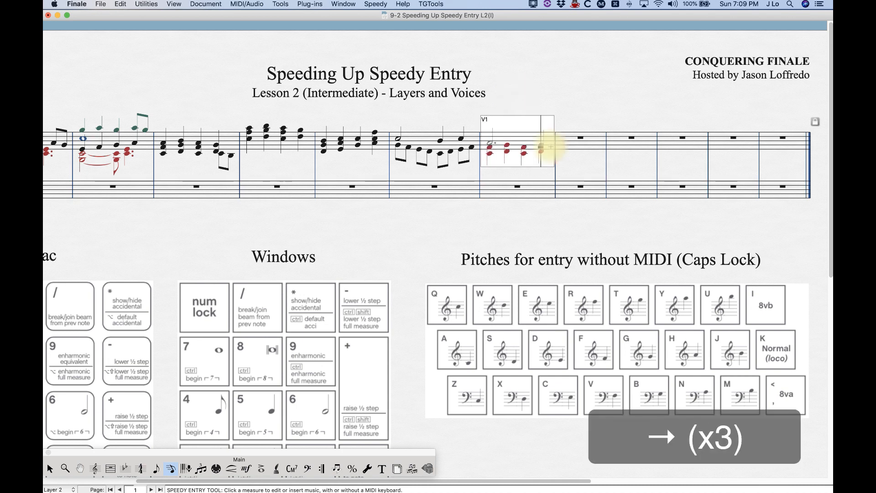
pyautogui.press("'")
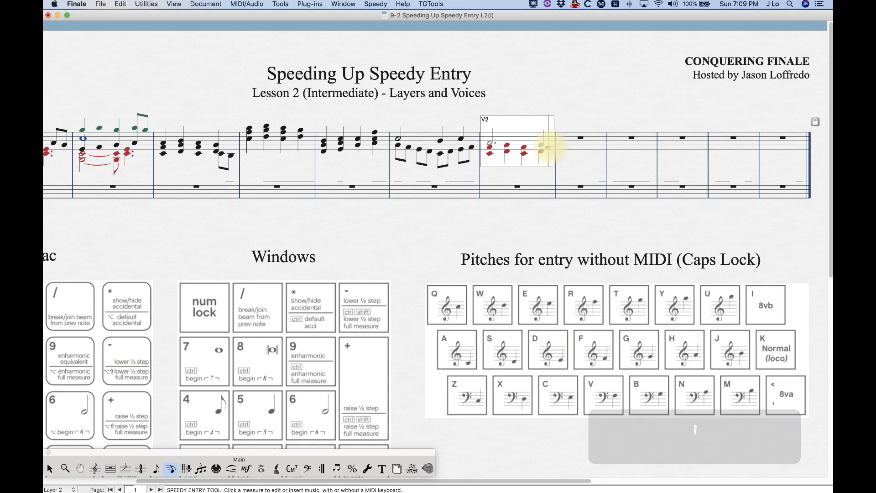
pyautogui.press('4')
pyautogui.press('4')
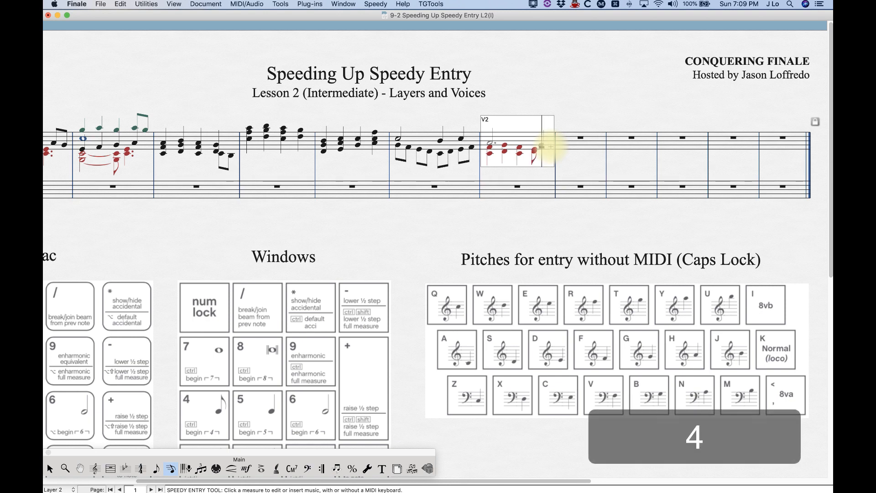
pyautogui.click(541, 86)
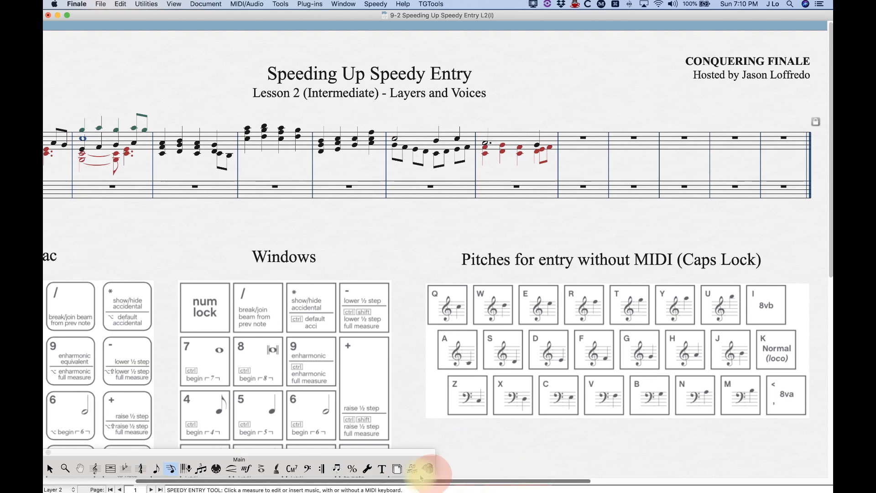
# Step: Return to the beginning of the score and switch from Speedy Entry to the Selection tool
pyautogui.moveTo(453, 481); pyautogui.dragTo(401, 480)
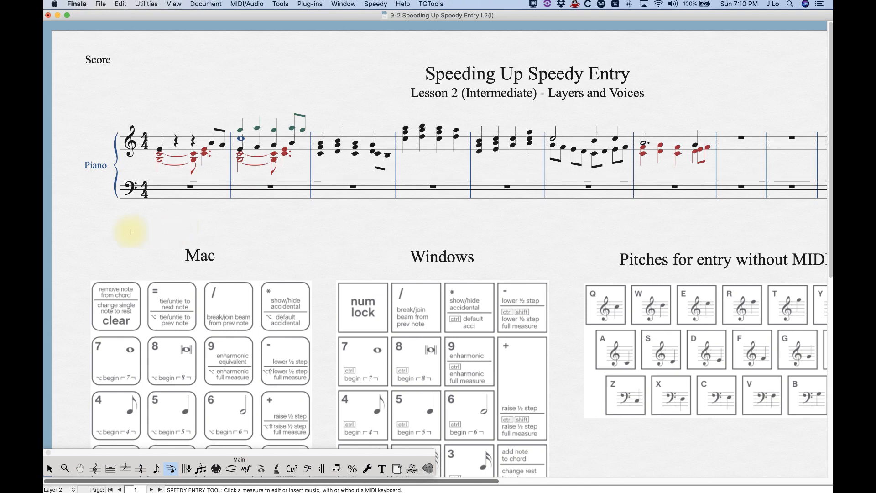
pyautogui.click(50, 468)
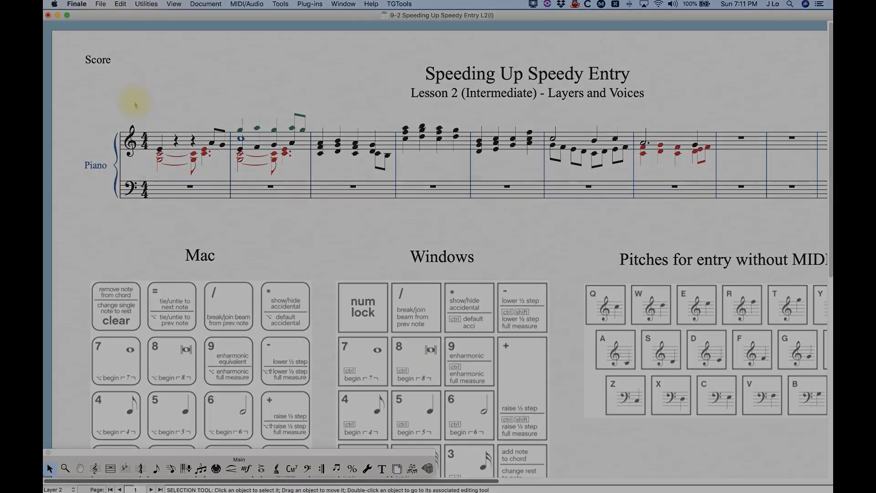